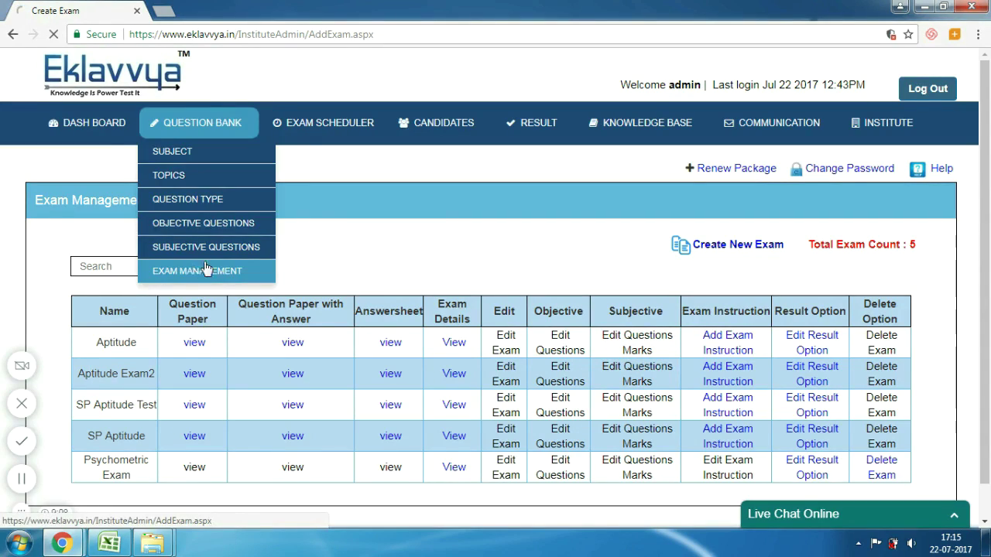
- Go to Exam Management under Question Bank and start a new exam
click(197, 271)
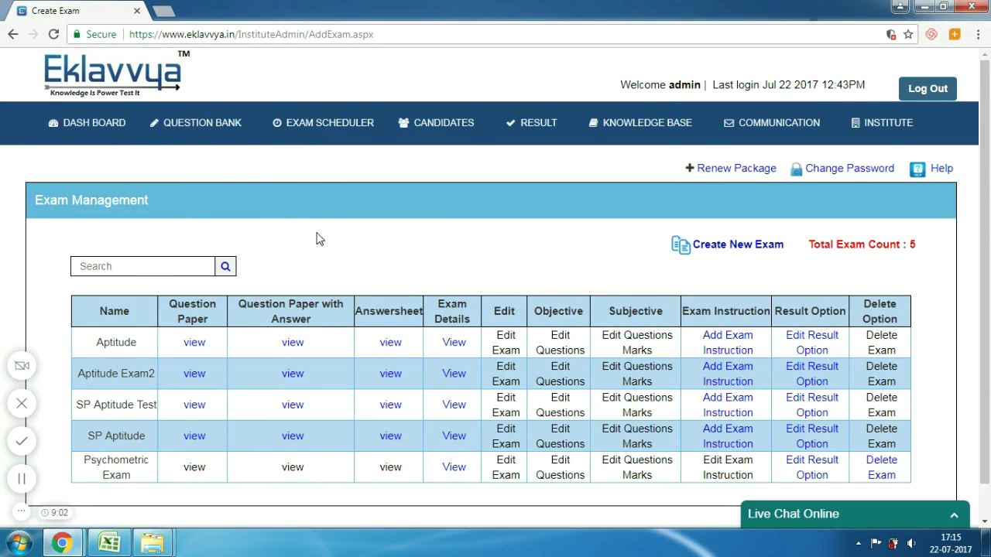
click(747, 248)
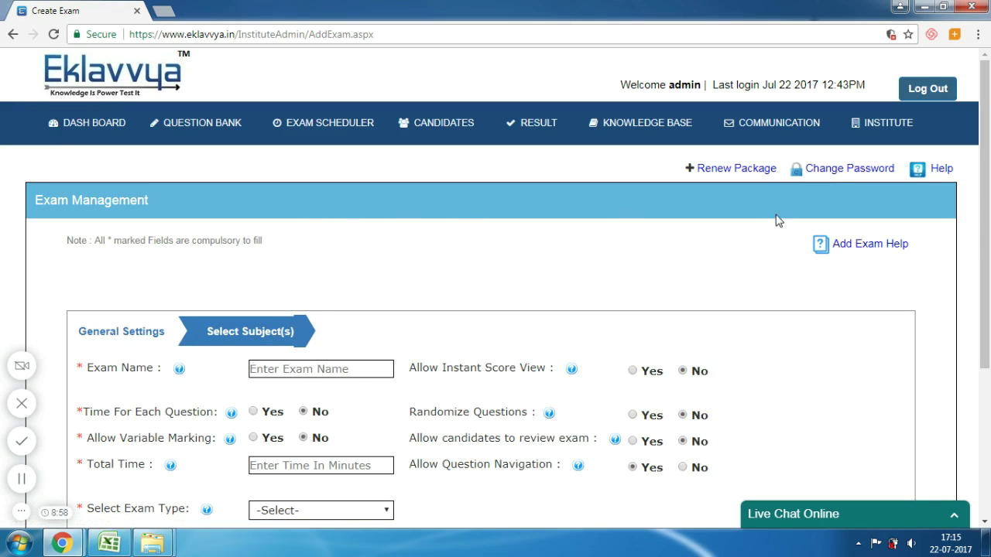
- Enter Aptitude2 as the exam name and read the Exam Name help
drag(989, 172, 989, 203)
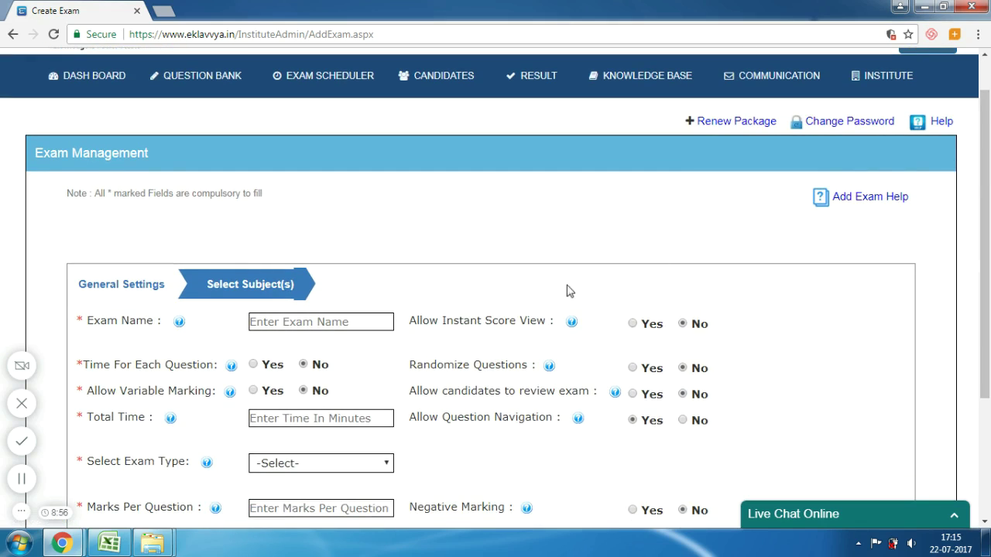
click(331, 326)
text(A)
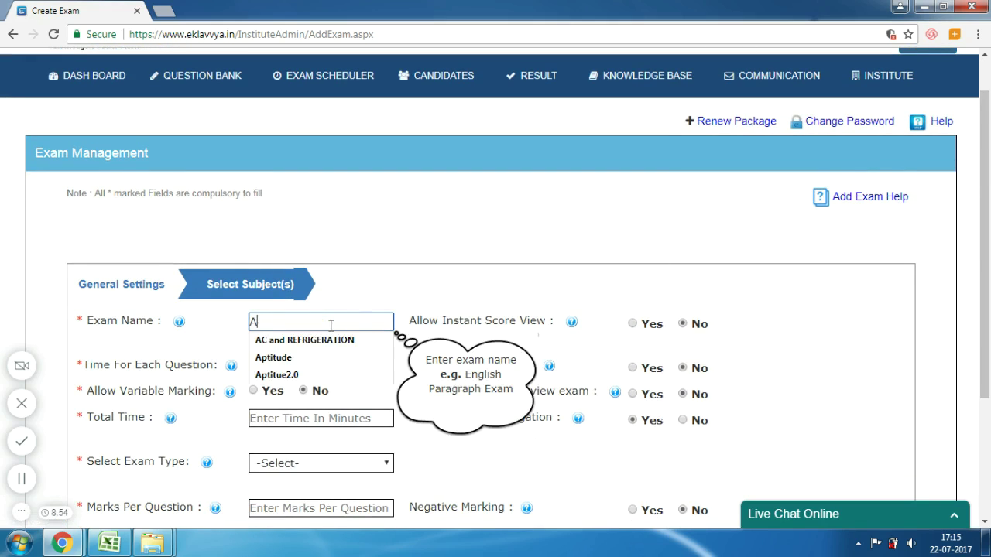
text(ptitude2)
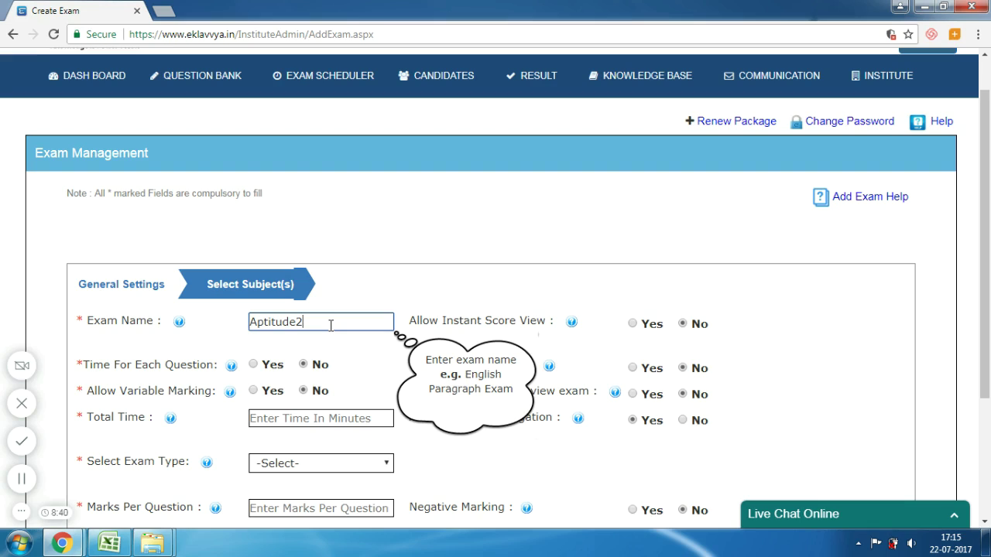
click(114, 322)
triple_click(113, 322)
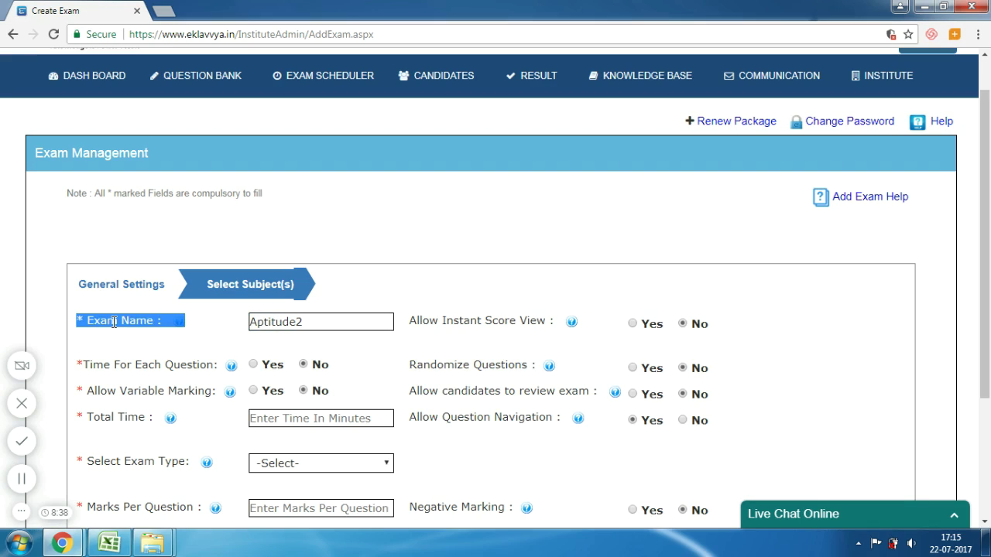
click(114, 322)
mouse_move(179, 326)
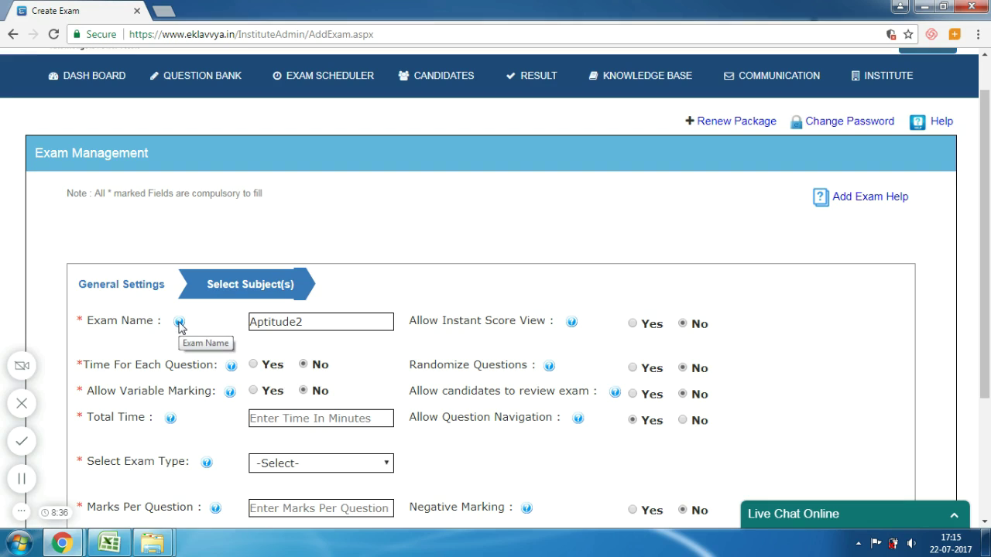
click(313, 322)
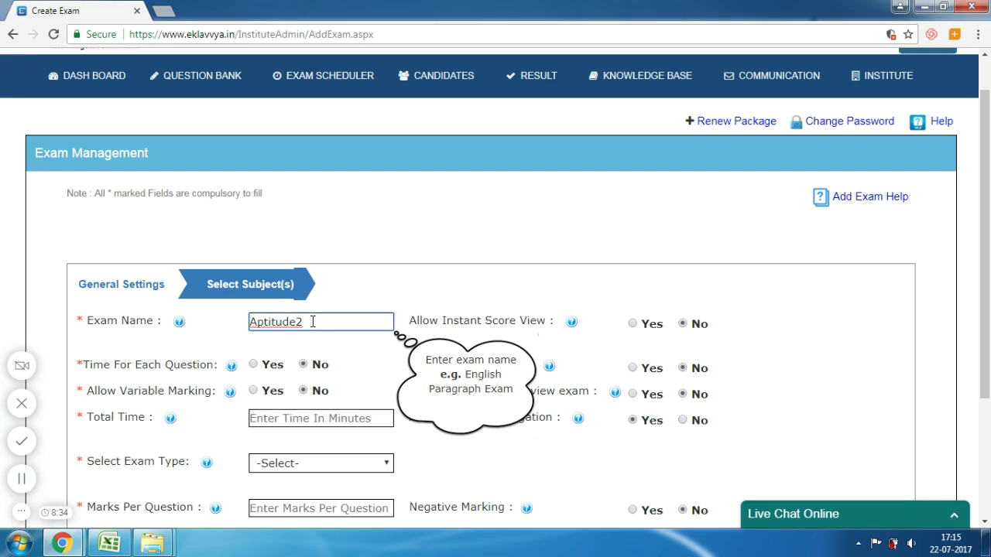
- Read the Allow Instant Score View help, leaving the option at No
click(514, 321)
triple_click(514, 321)
click(514, 322)
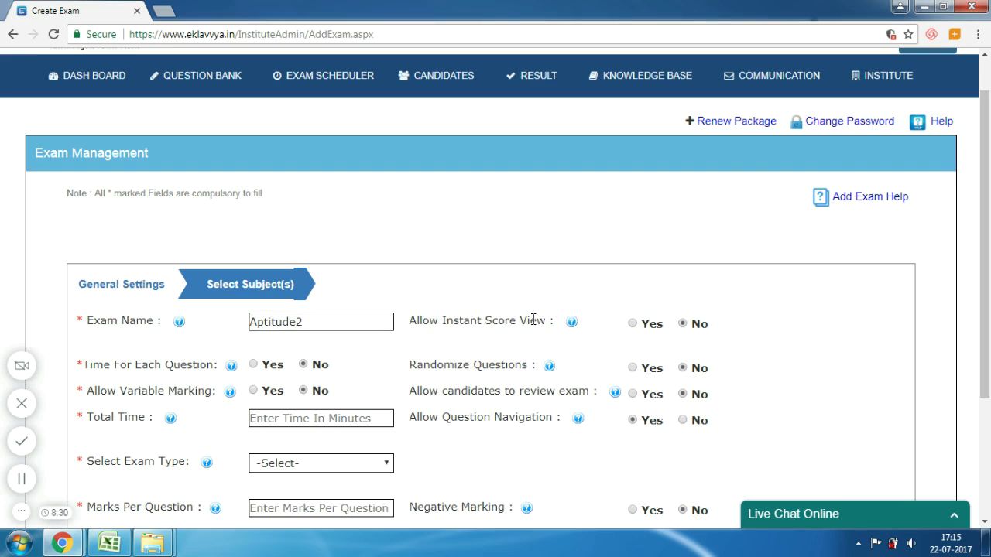
mouse_move(573, 324)
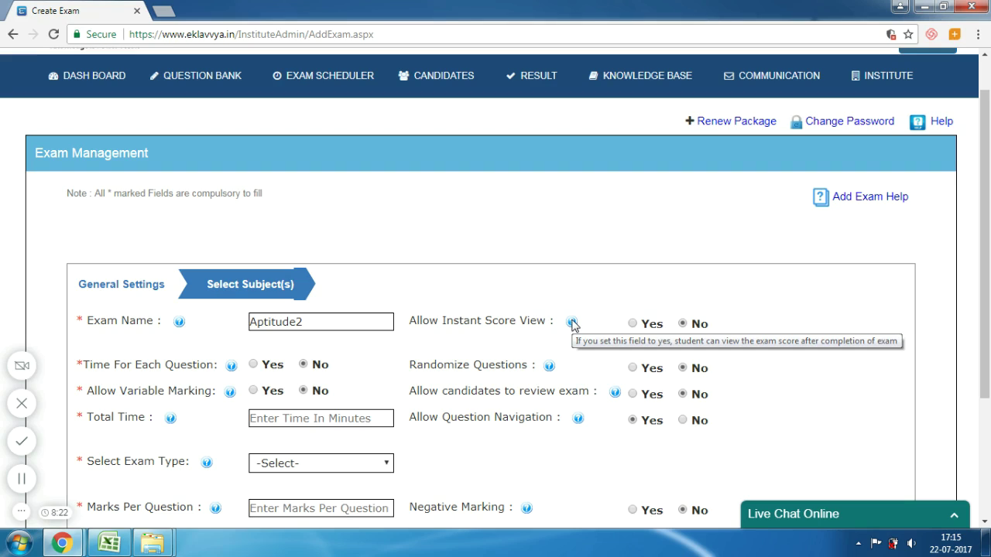
click(633, 323)
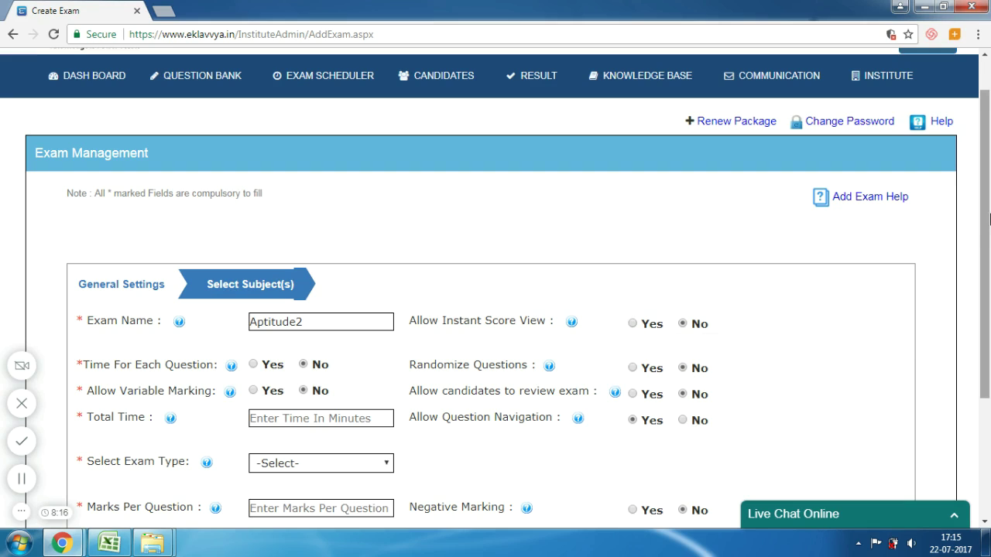
- Try a 30-second limit for each question, then set Time For Each Question back to No
drag(986, 219, 985, 275)
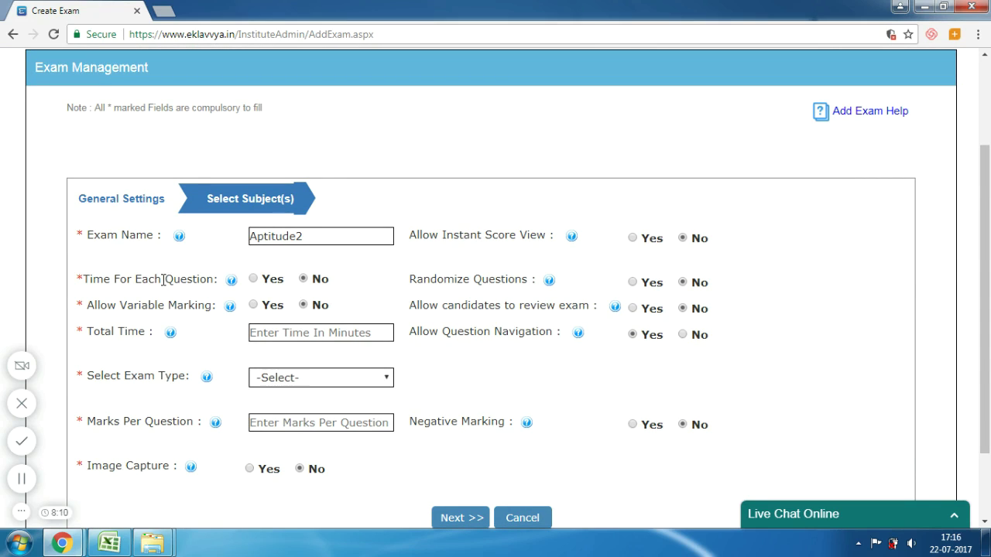
click(254, 280)
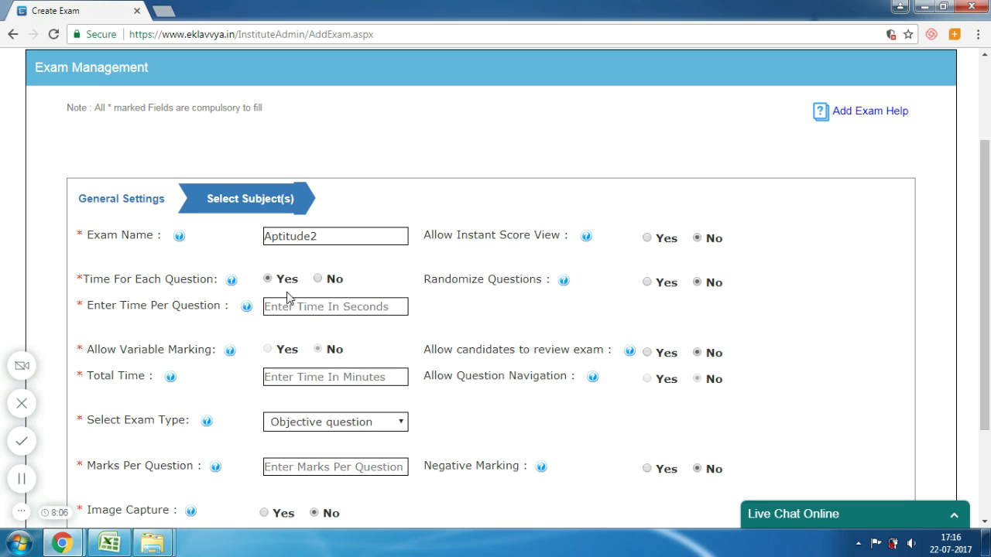
click(291, 303)
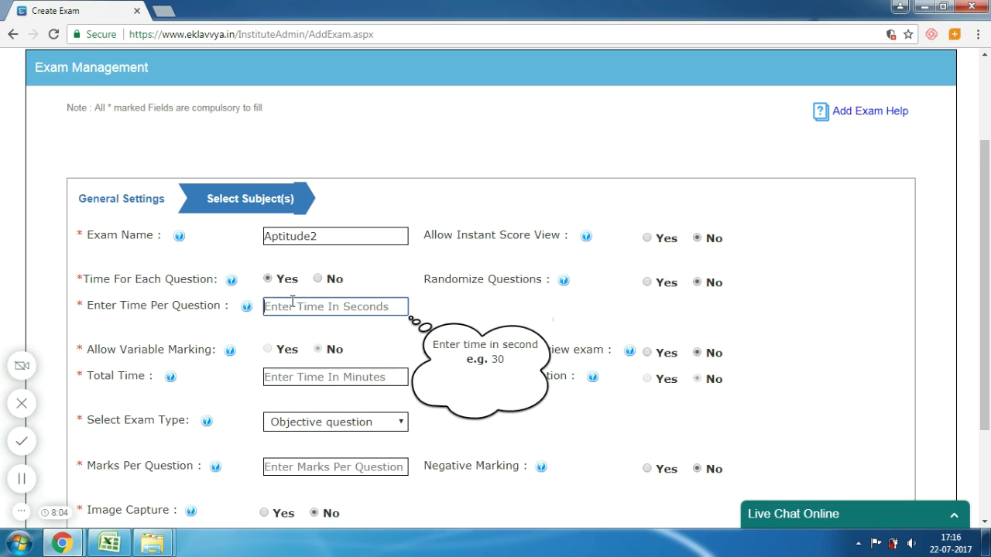
text(30)
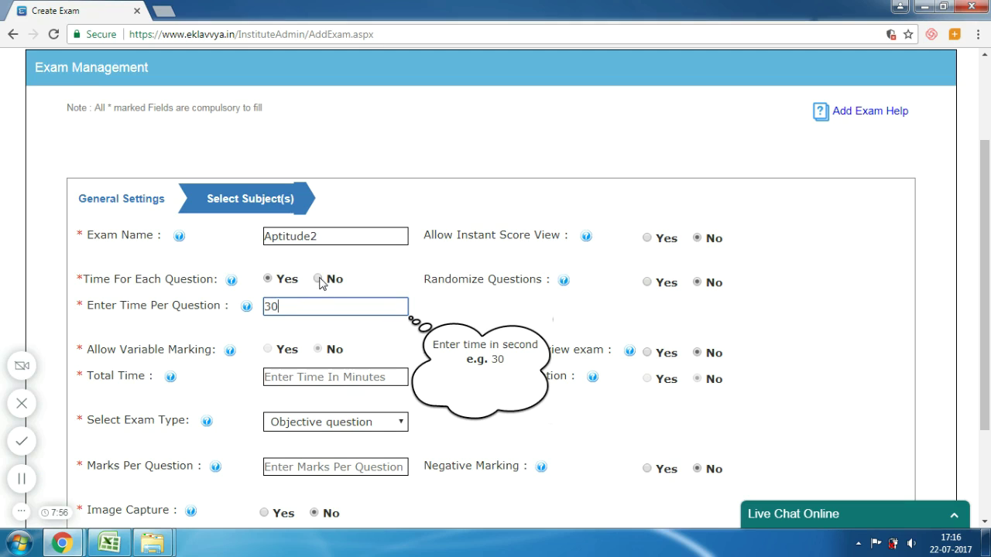
click(320, 281)
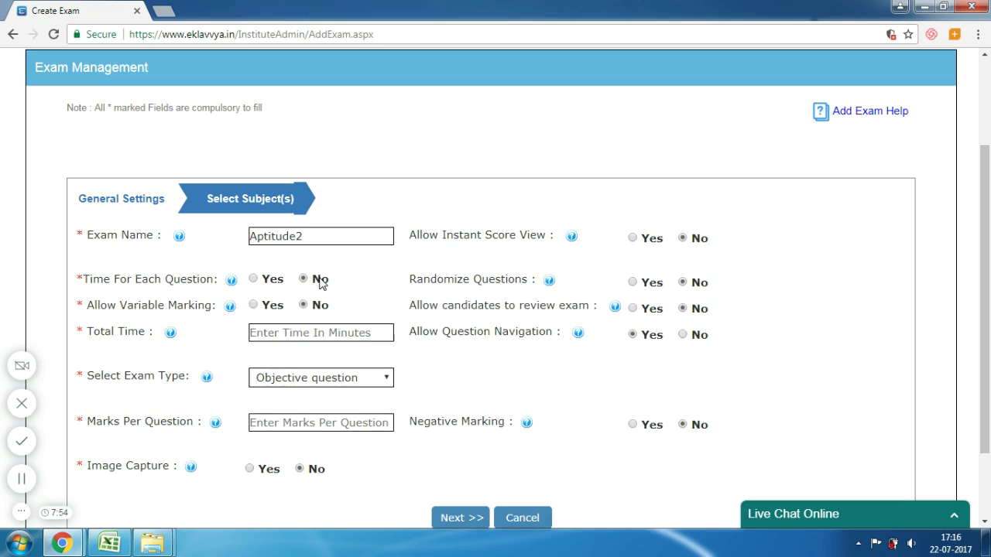
- Set Randomize Questions to Yes after reading its help
triple_click(424, 278)
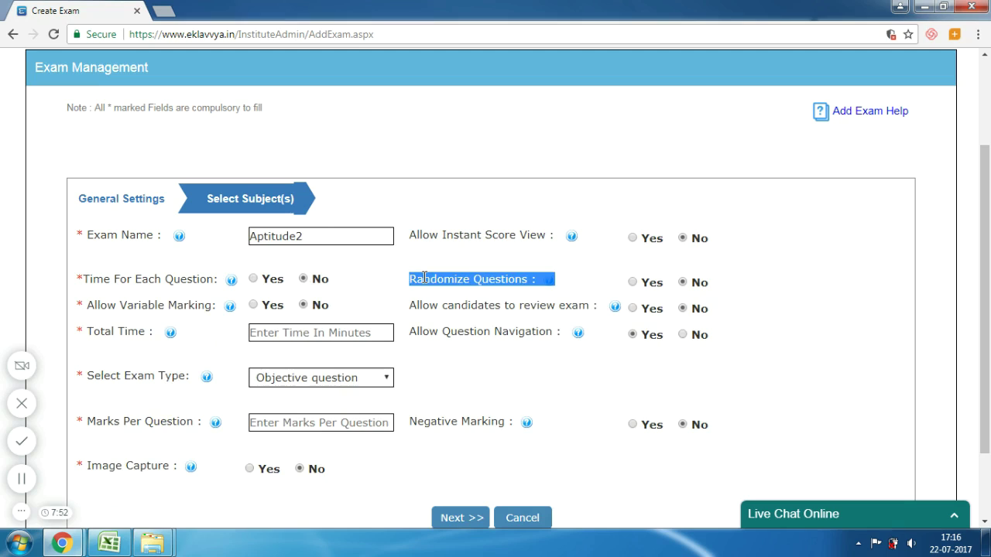
click(425, 278)
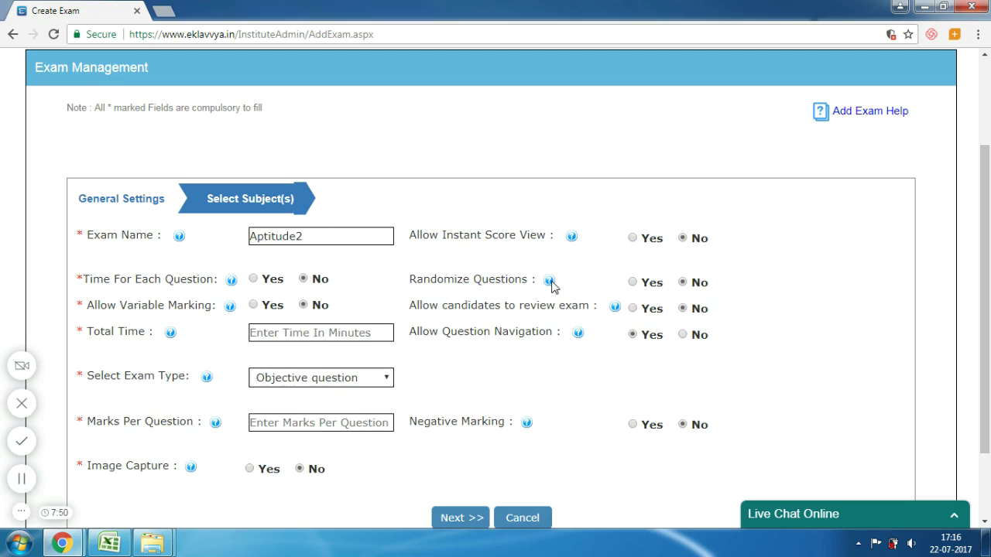
mouse_move(551, 285)
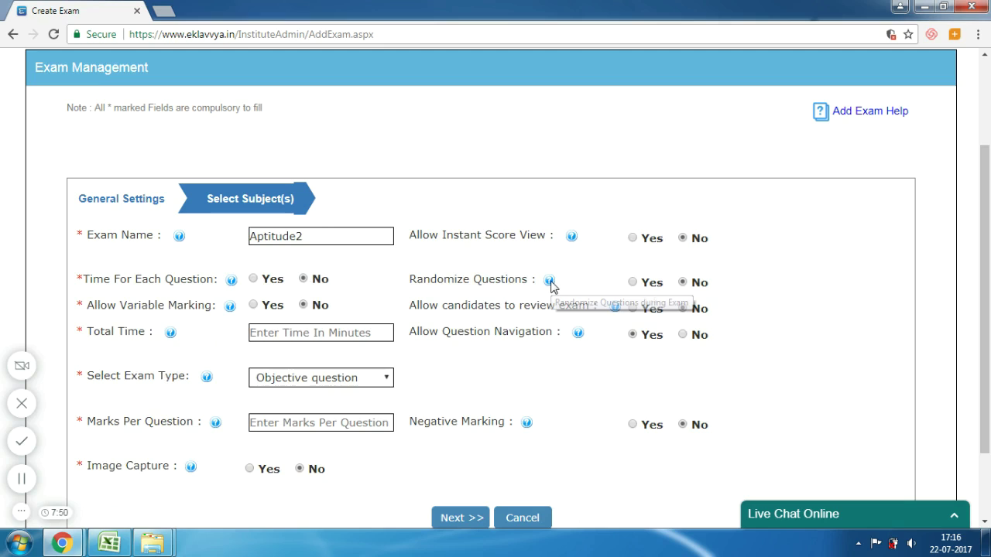
click(634, 283)
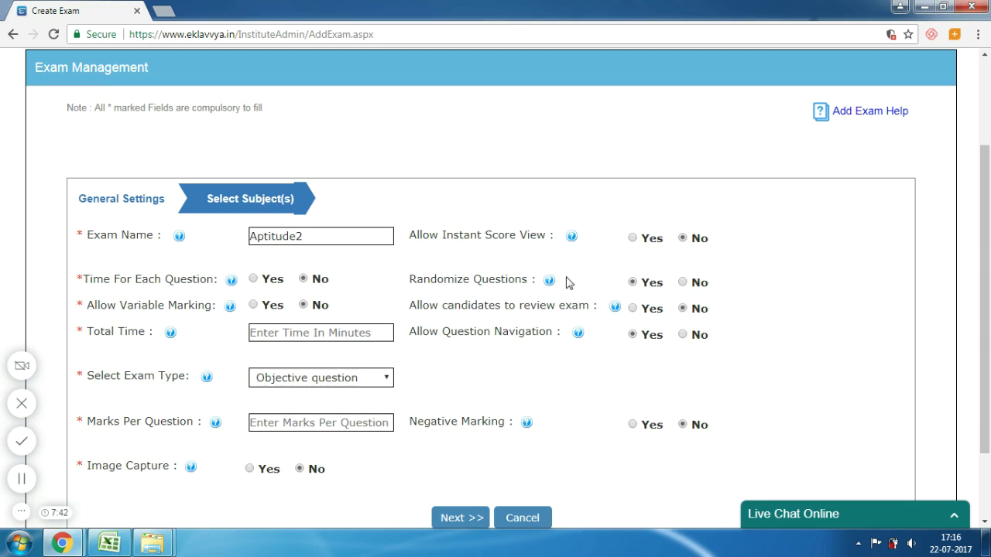
mouse_move(551, 284)
- Switch Allow Variable Marking to Yes and back to No, then read the review-exam help
click(253, 305)
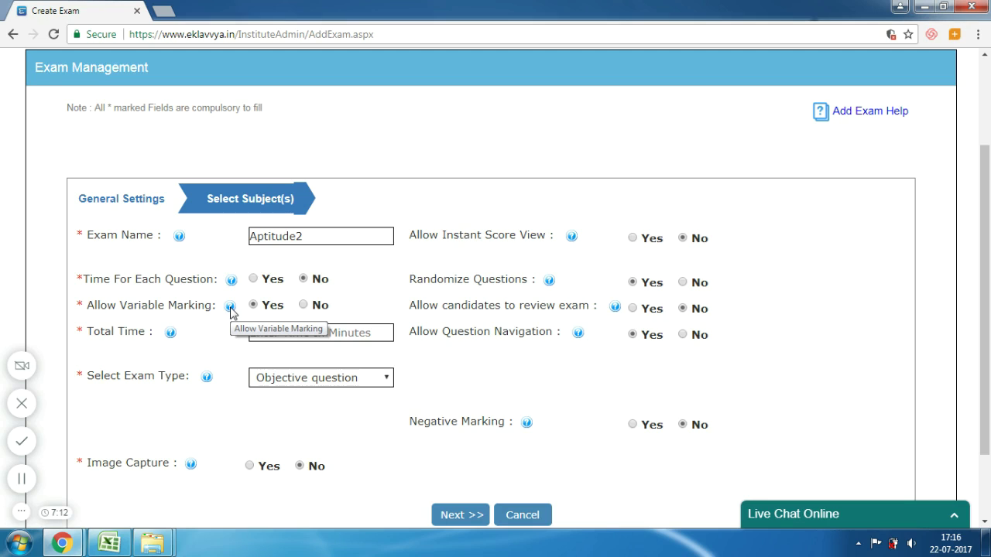
click(304, 306)
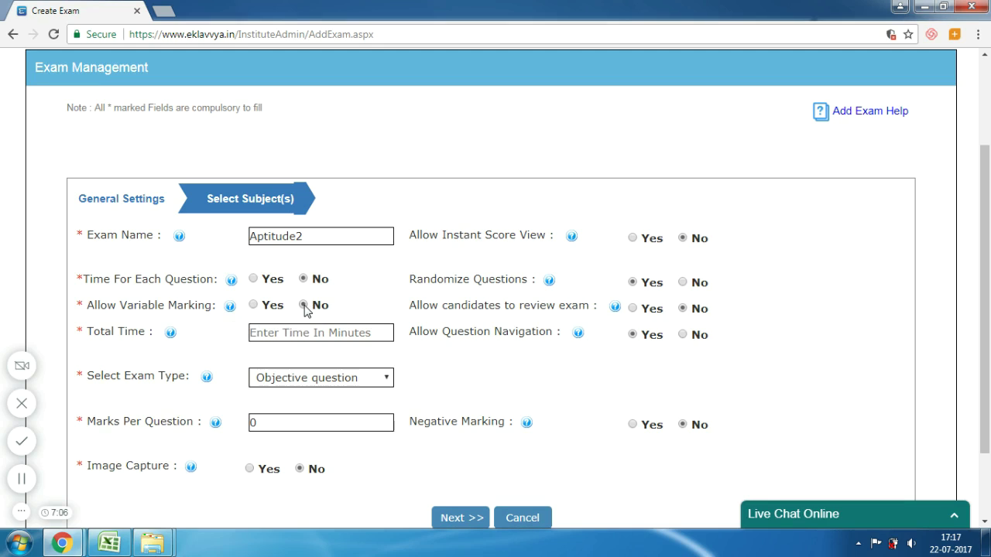
triple_click(418, 304)
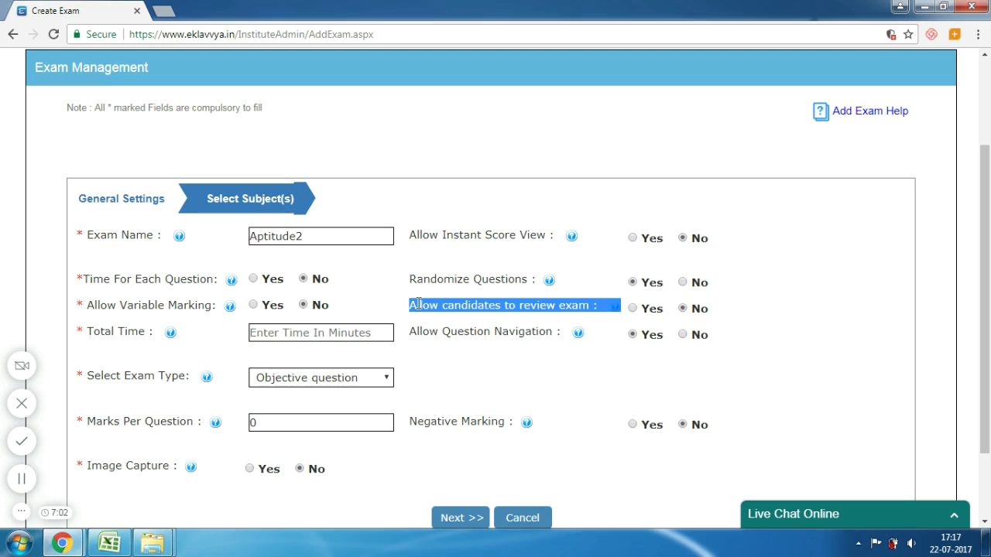
click(418, 304)
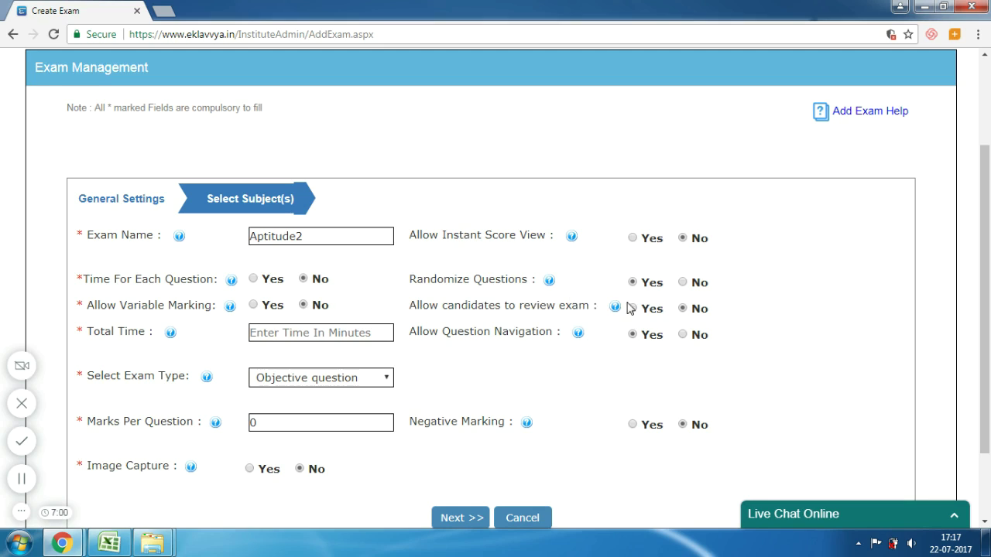
mouse_move(617, 310)
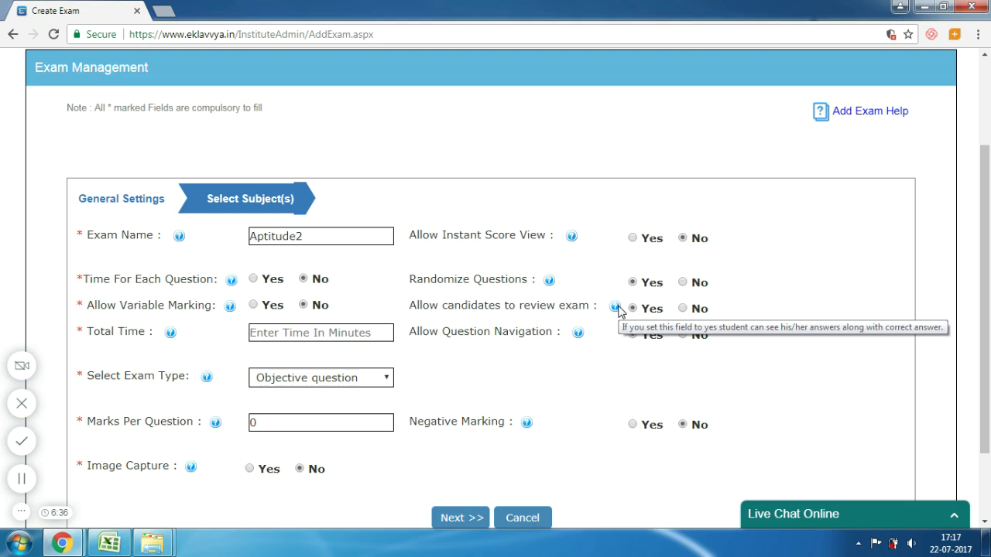
- Set Allow candidates to review exam to No and Total Time to 60 minutes
click(682, 308)
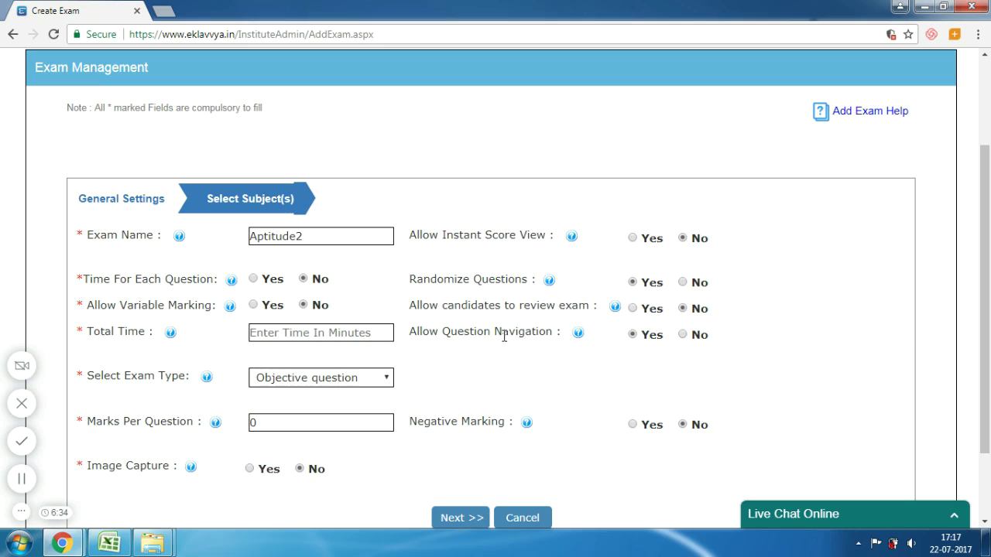
mouse_move(170, 335)
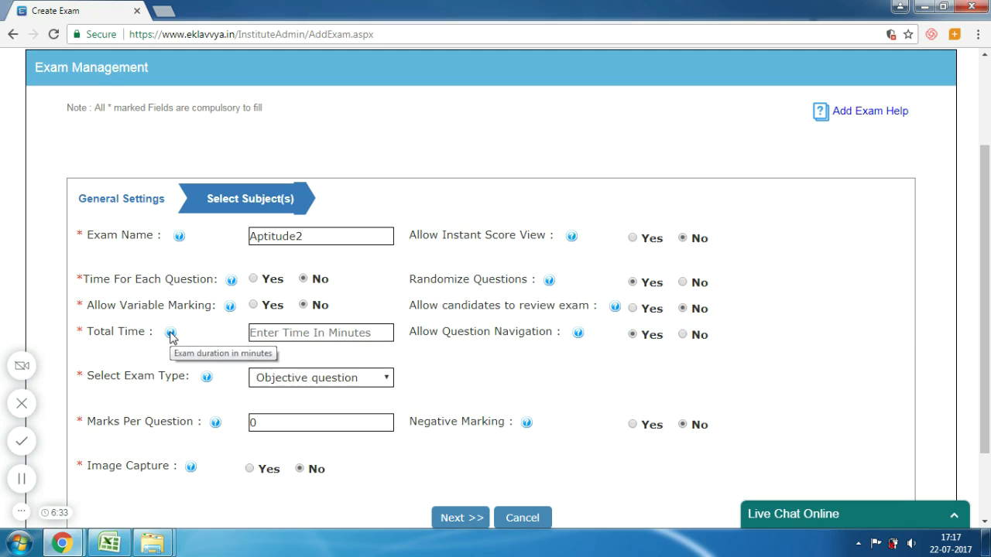
click(307, 331)
text(60)
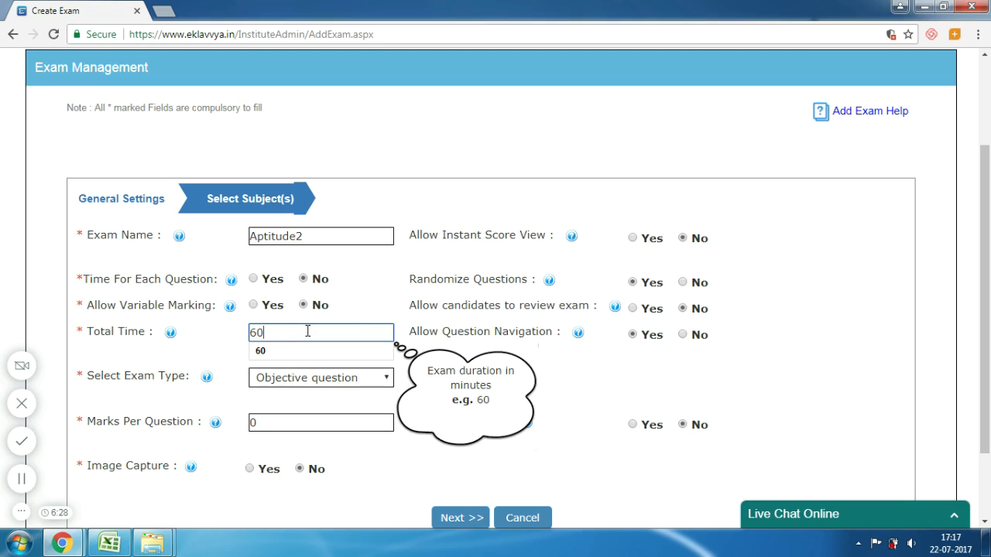
- Read the help explaining Allow Question Navigation
triple_click(457, 330)
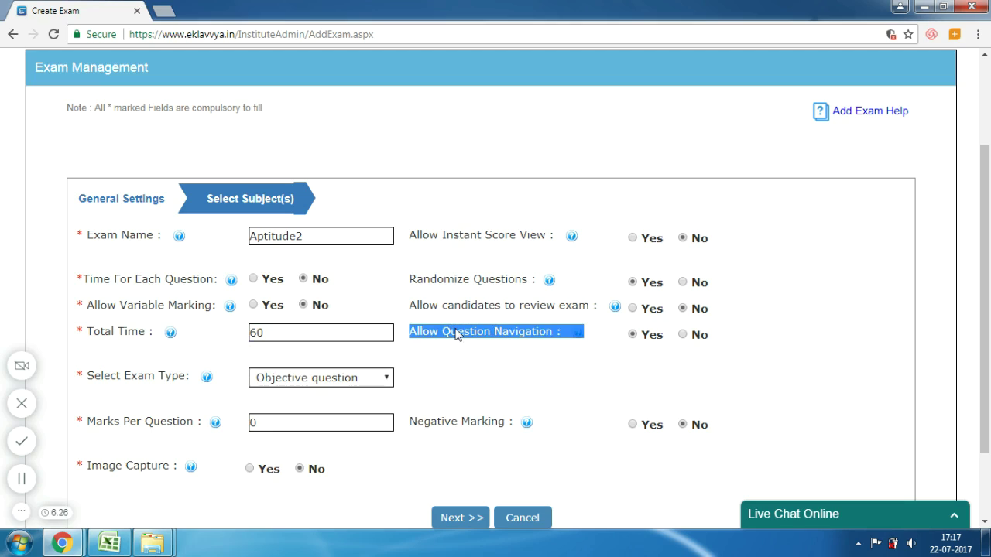
click(456, 329)
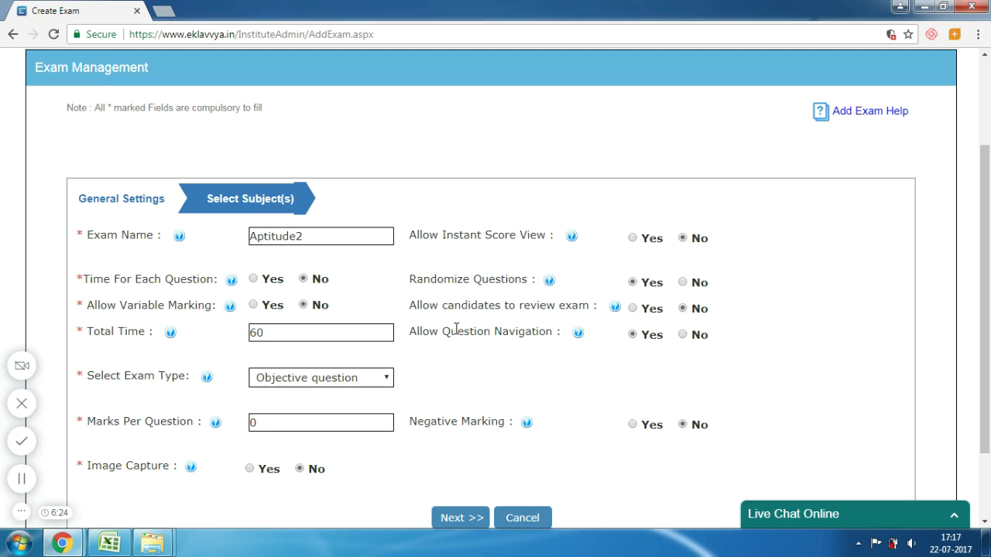
mouse_move(580, 337)
- Confirm Objective question in the Select Exam Type list and read the Marks Per Question help
mouse_move(207, 378)
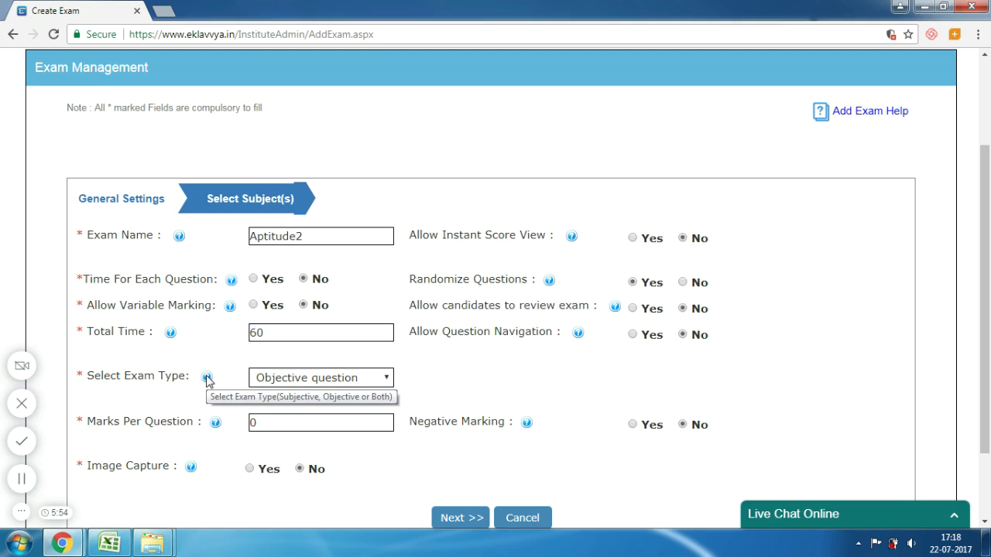
click(291, 381)
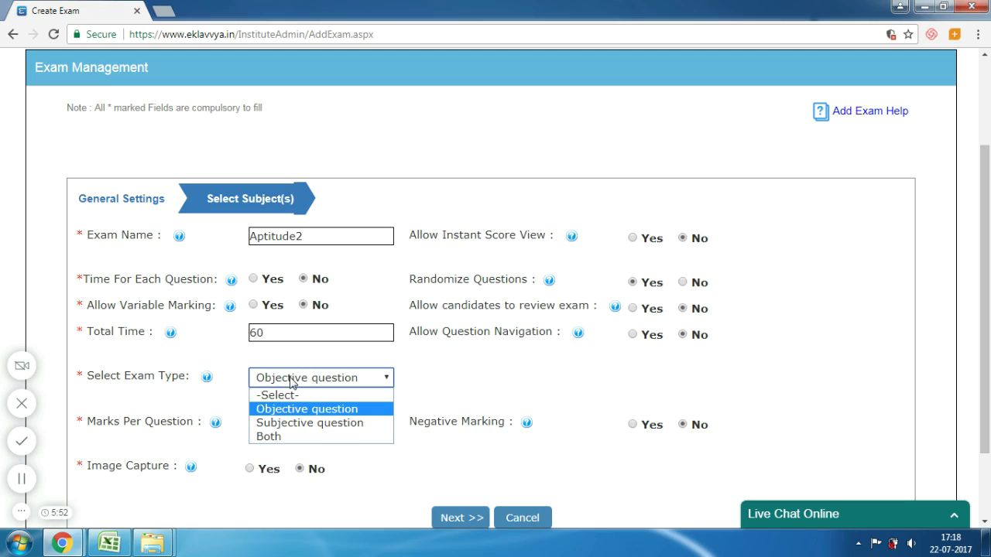
key(Down)
key(Down)
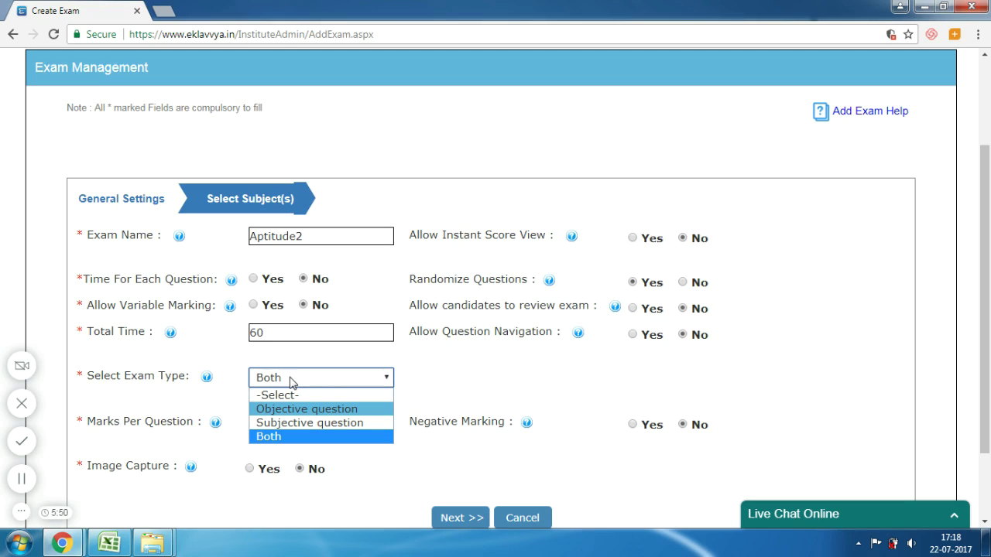
key(Up)
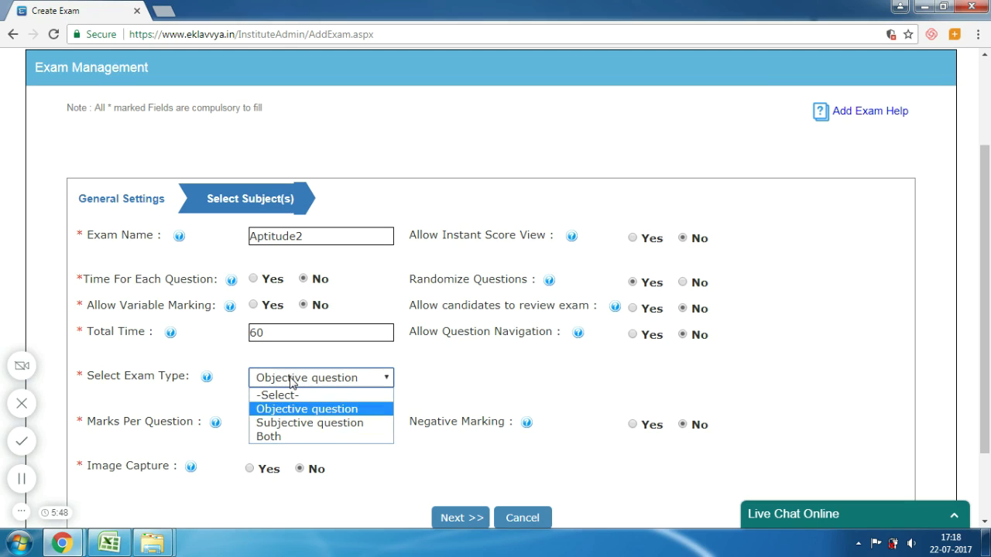
key(Return)
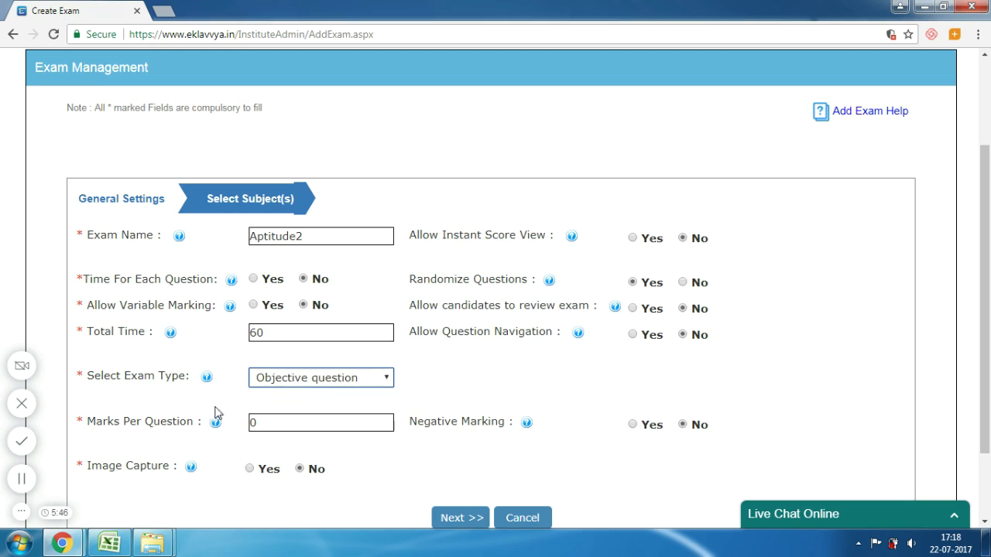
triple_click(176, 421)
click(176, 421)
- Set Marks Per Question to 2
mouse_move(221, 428)
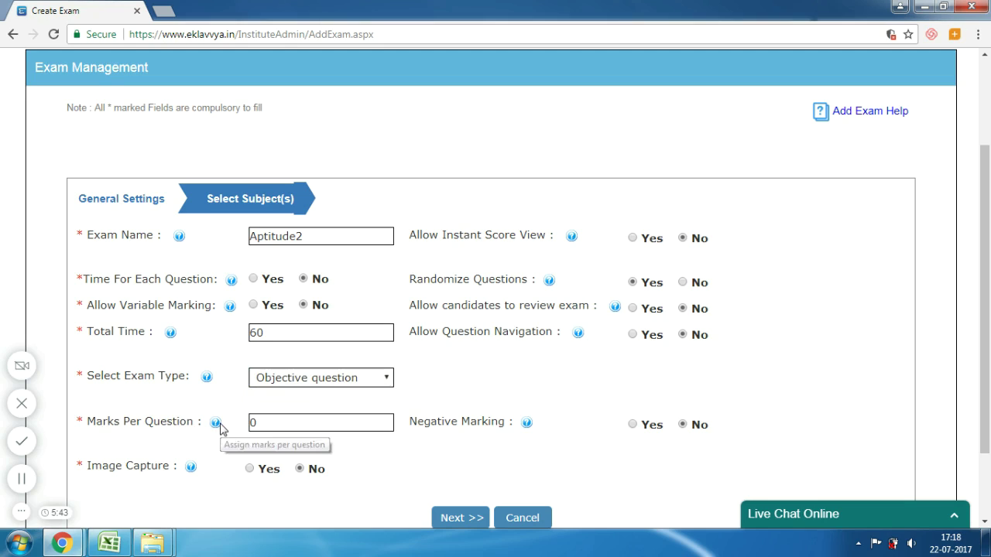
click(280, 420)
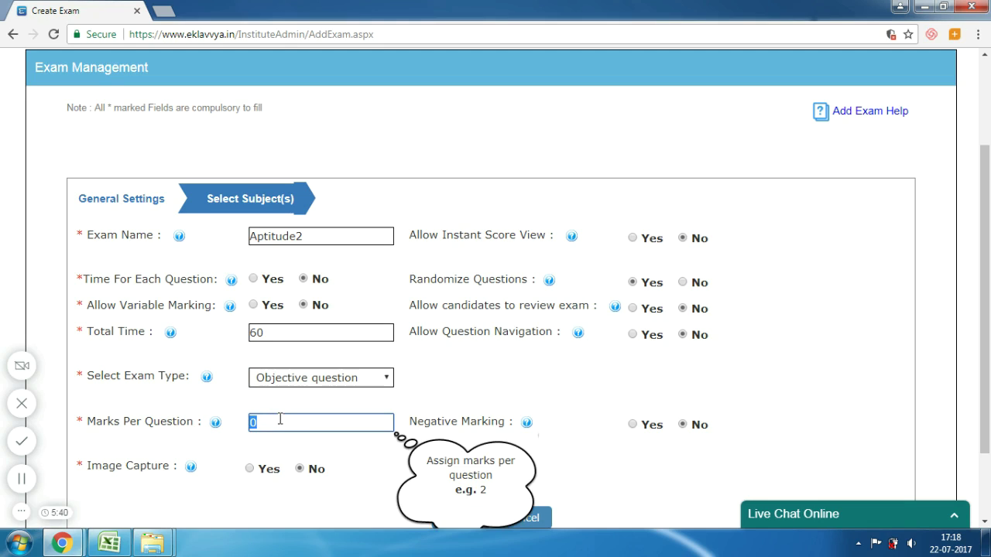
text(2)
drag(989, 188, 988, 242)
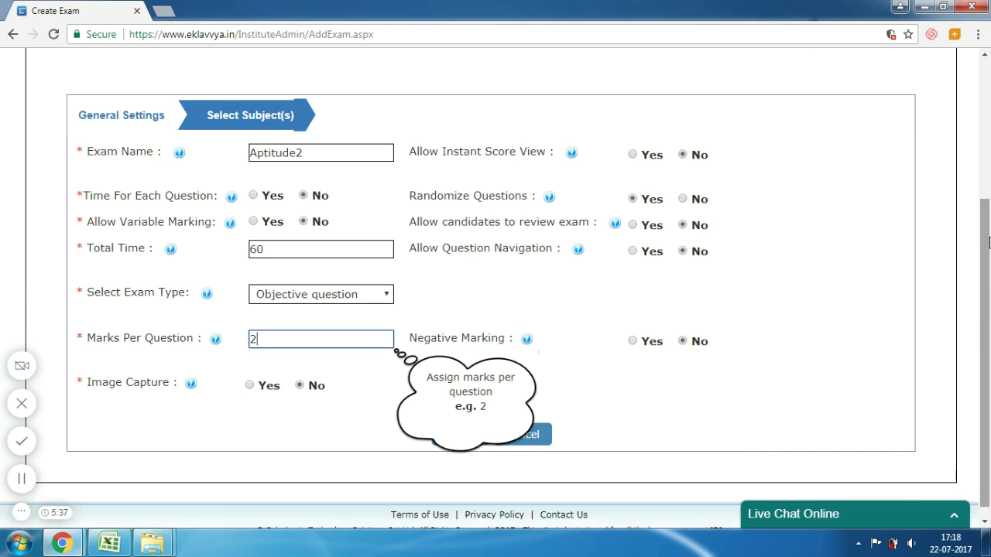
click(531, 310)
- Try Negative Marking with 0.5 marks, then set Negative Marking back to No
mouse_move(528, 345)
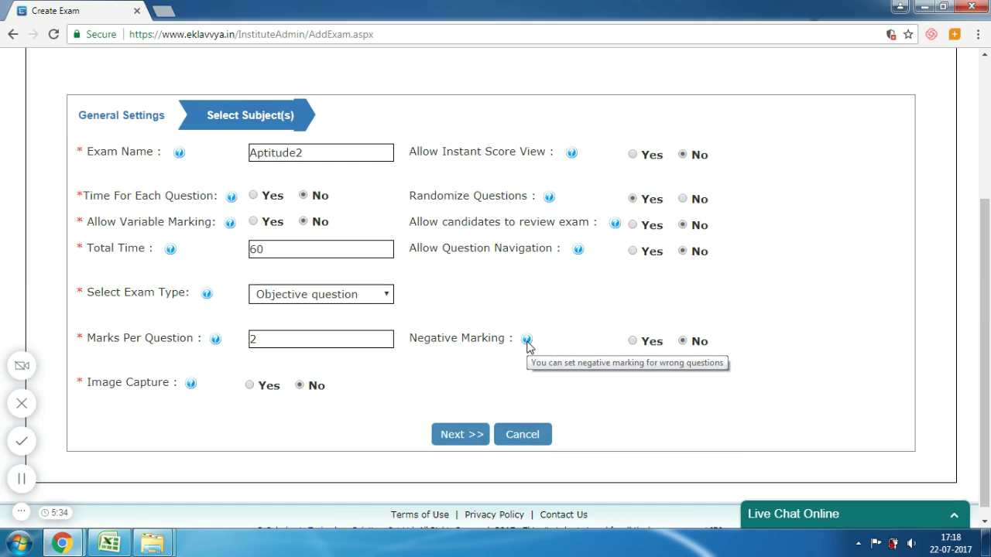
click(632, 342)
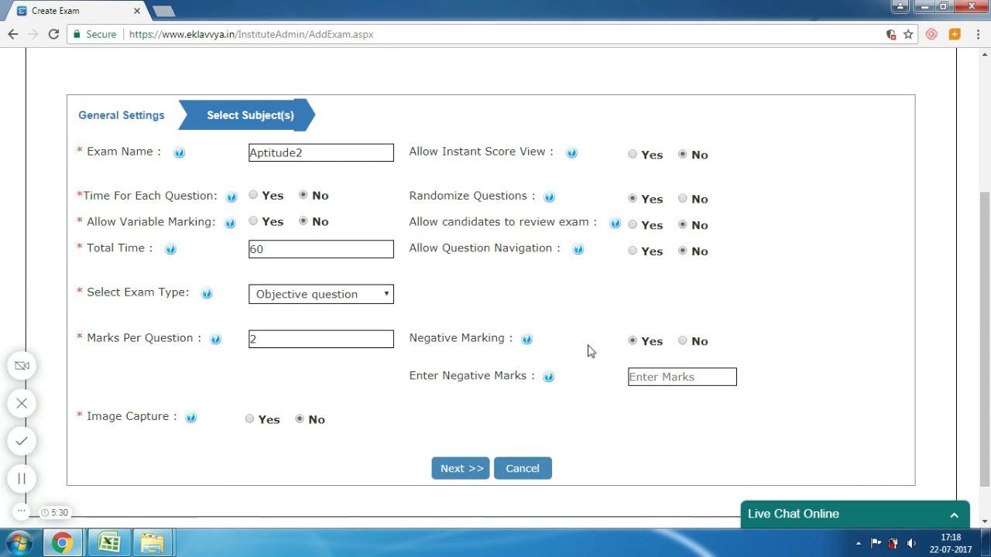
click(643, 375)
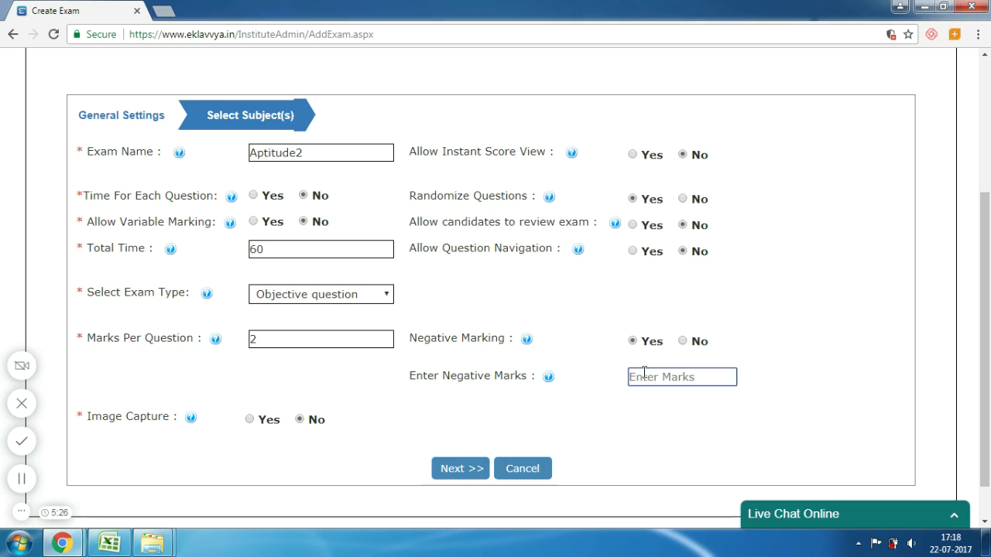
text(0.5)
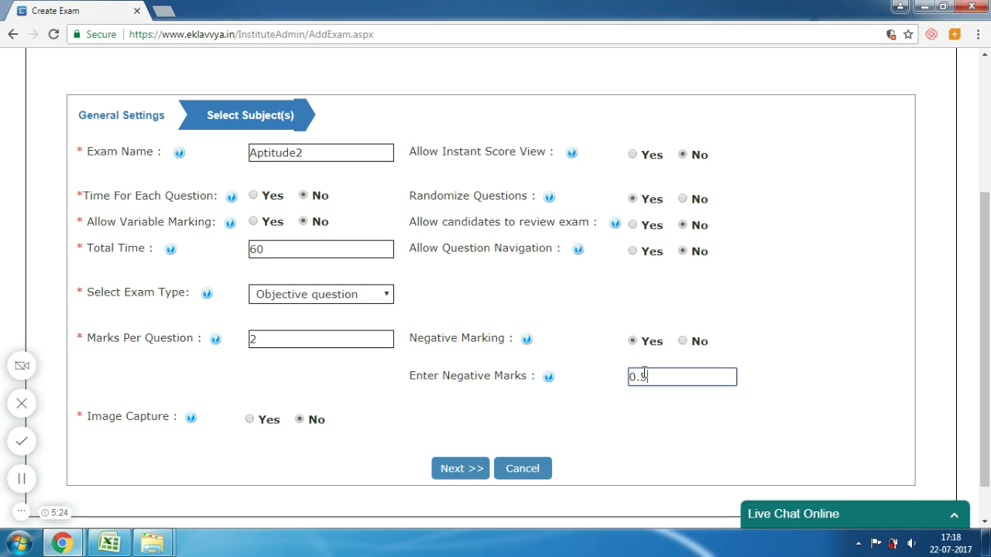
mouse_move(549, 379)
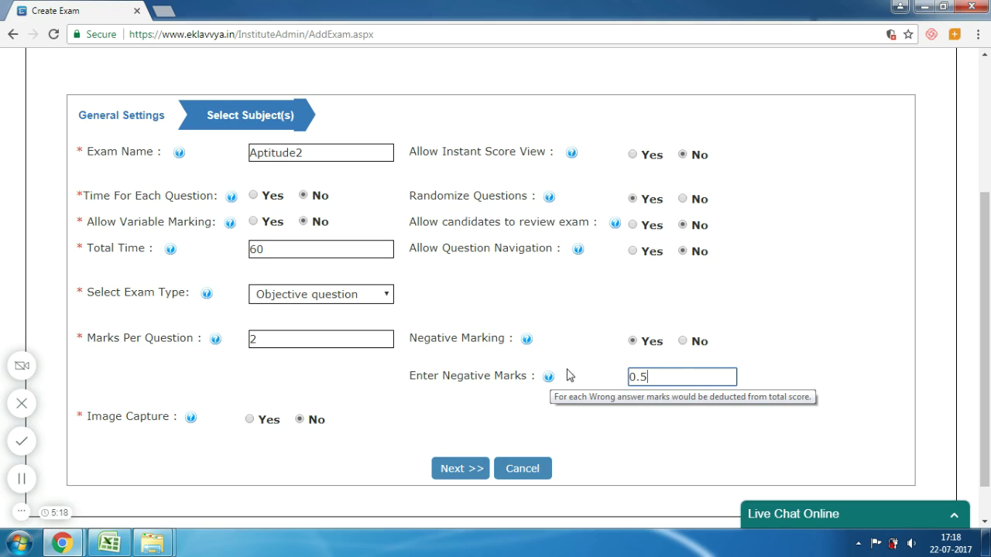
click(683, 341)
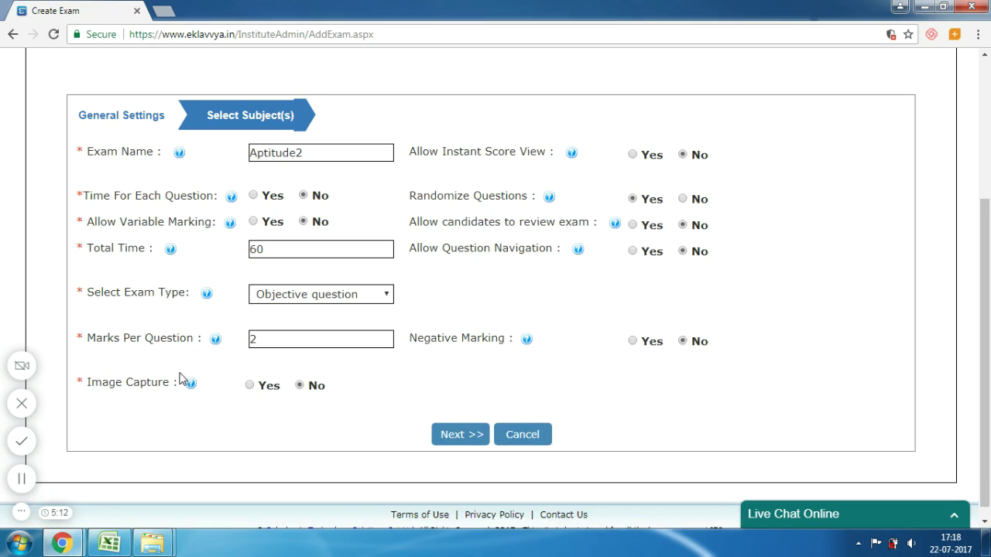
mouse_move(193, 388)
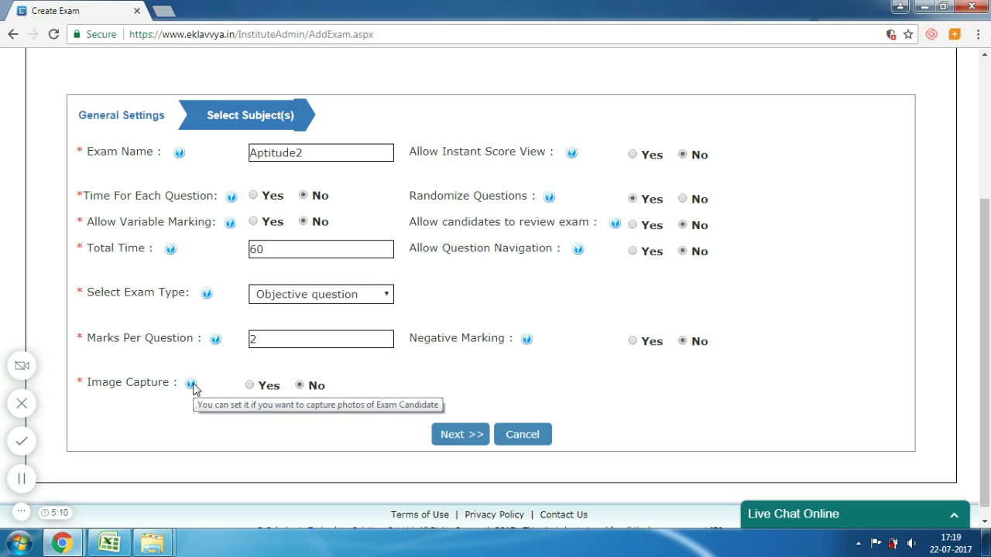
- Set Image Capture to Yes with a Capture Image Time Interval of 1
click(249, 384)
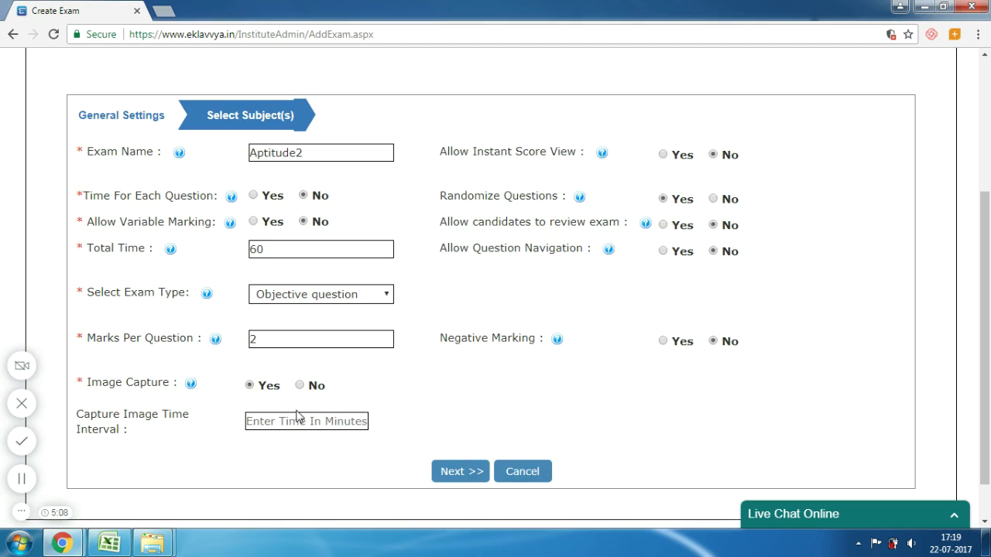
click(305, 420)
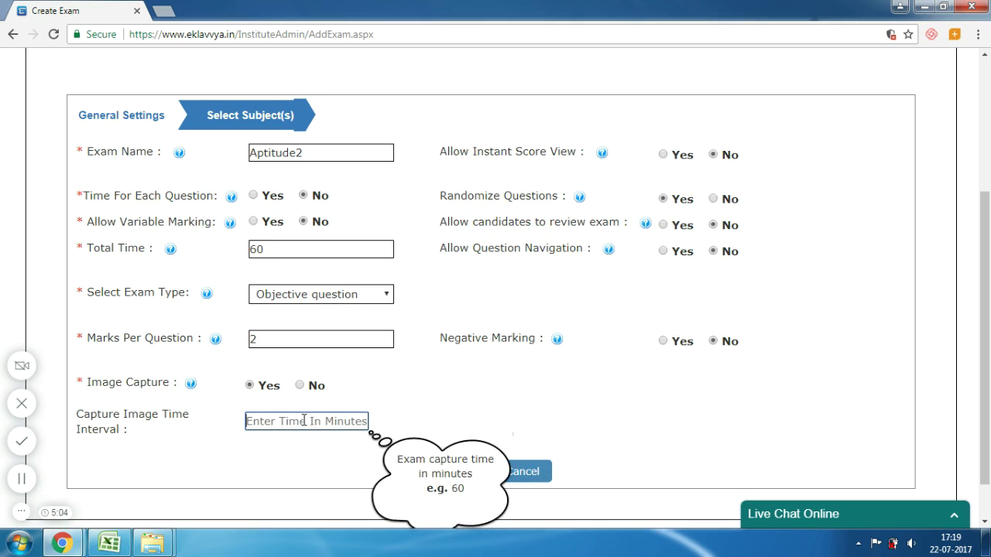
text(60)
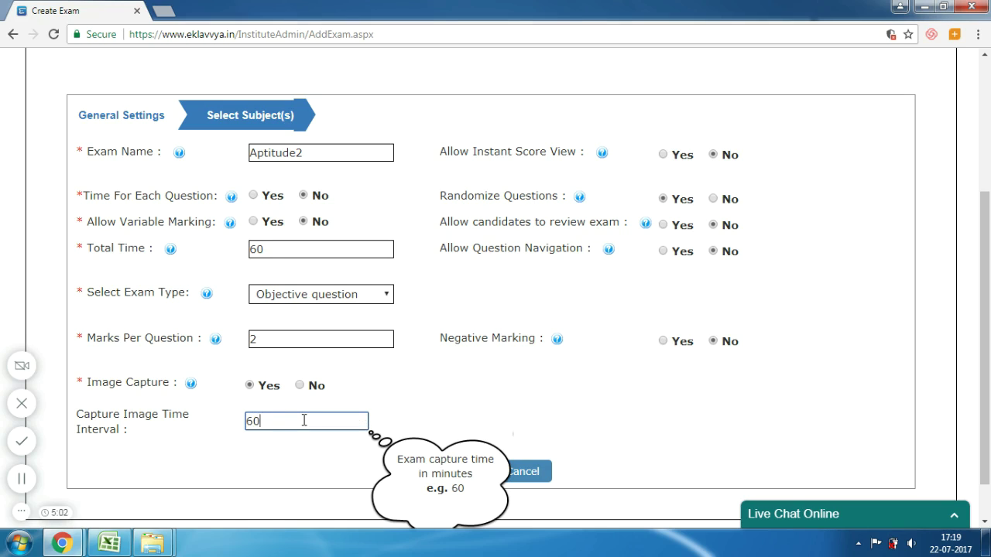
key(BackSpace)
key(BackSpace)
text(1)
click(480, 386)
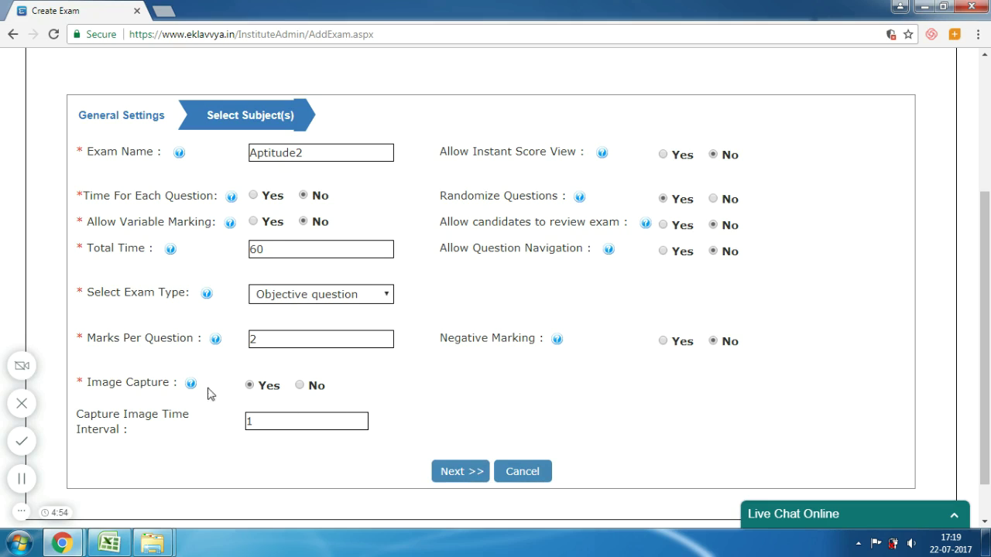
mouse_move(191, 385)
- On the Select Subject(s) step, add three subject rows: Mathematics, Reasoning and OOPS
click(456, 472)
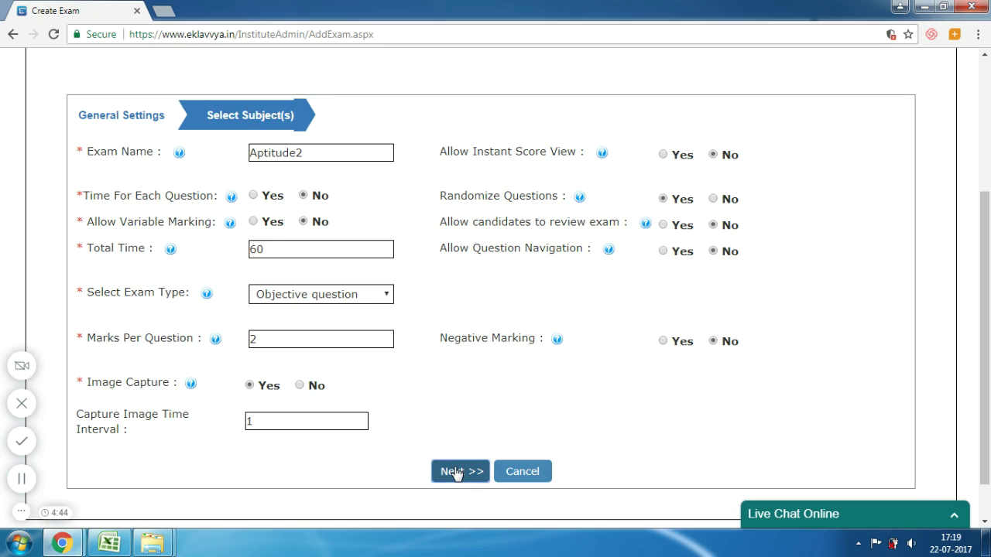
click(209, 201)
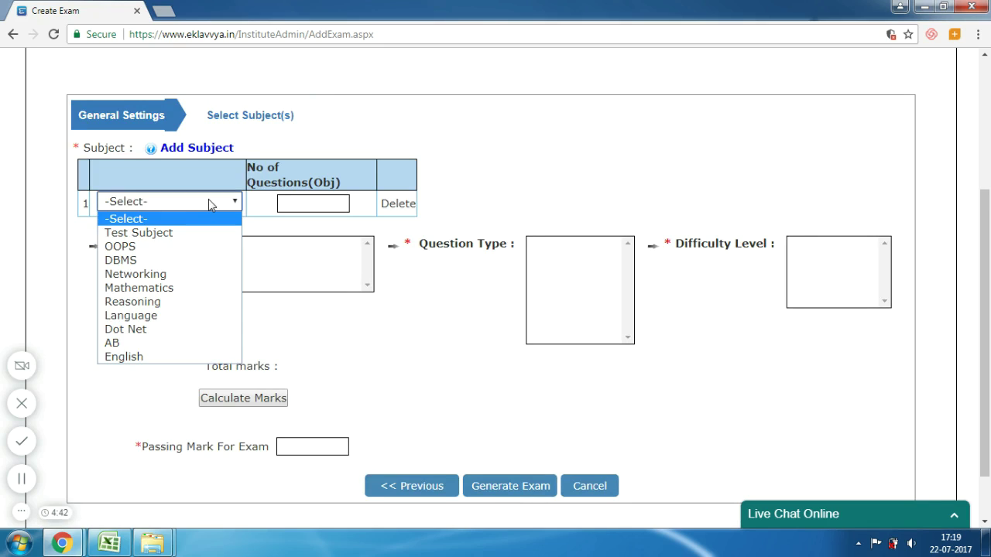
click(166, 287)
click(207, 153)
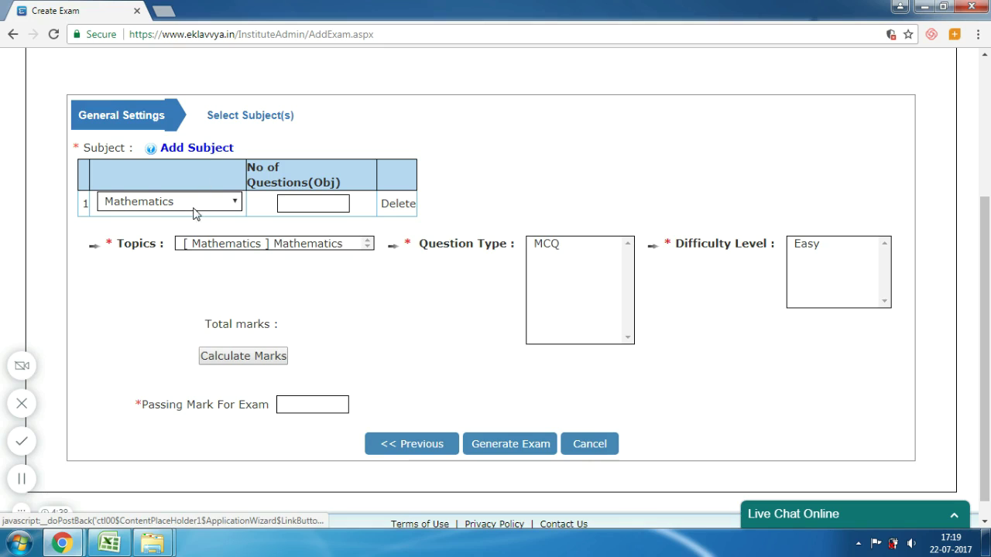
click(189, 224)
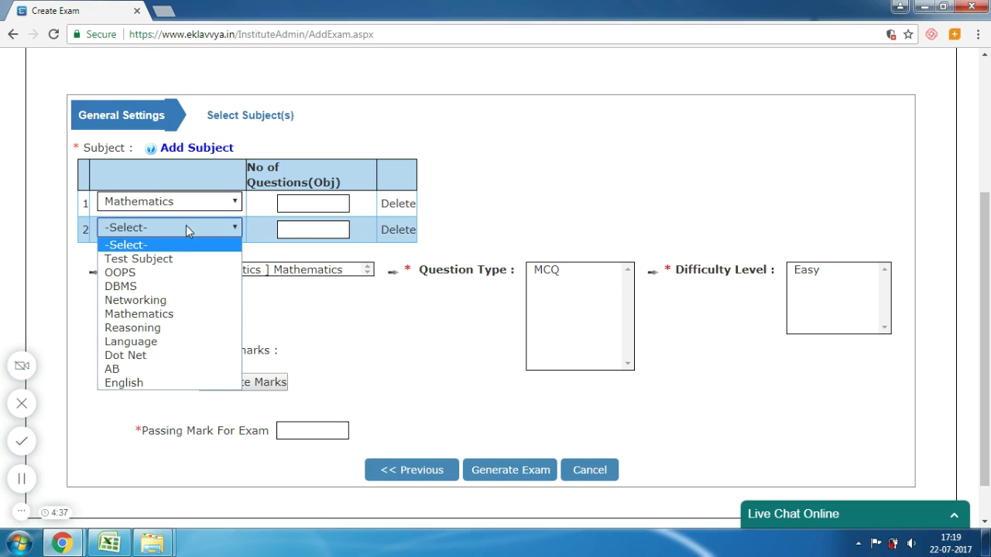
click(159, 328)
click(221, 154)
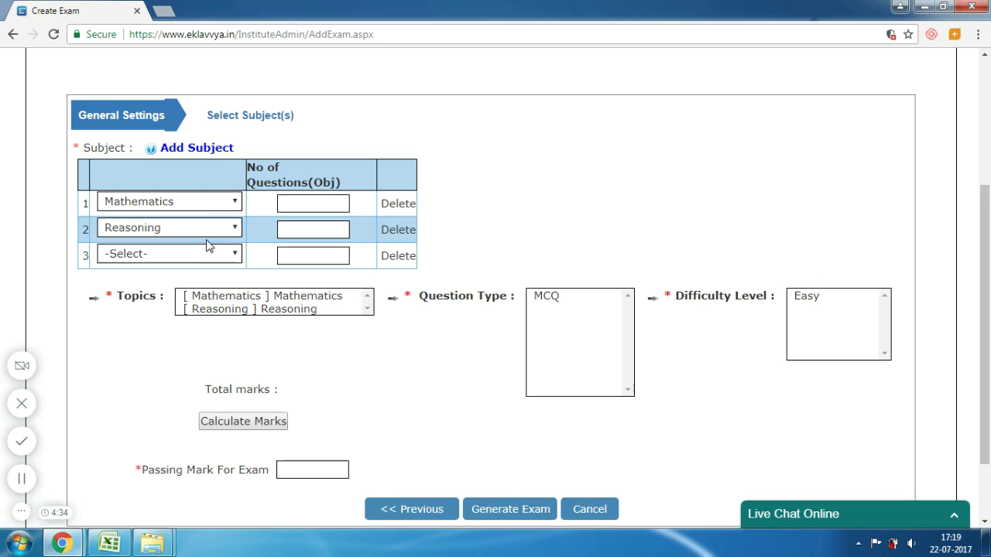
click(192, 258)
click(182, 300)
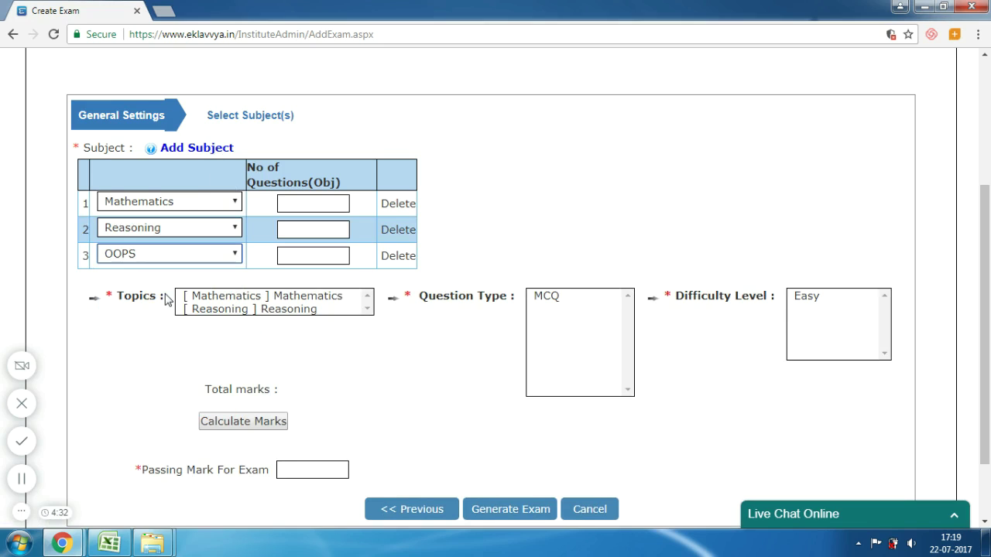
- Enter question counts of 10 for Mathematics, 20 for Reasoning and 20 for OOPS
click(302, 210)
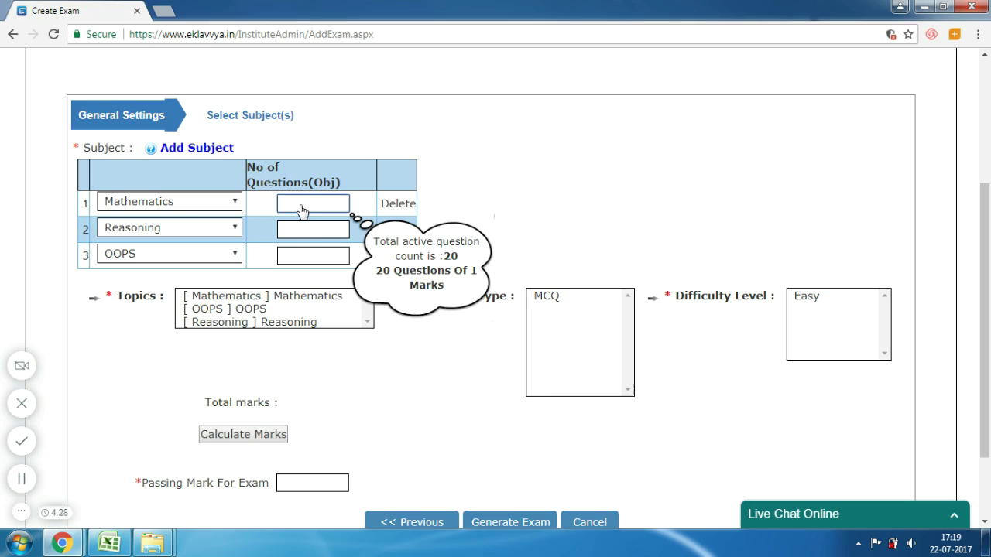
text(10)
click(302, 232)
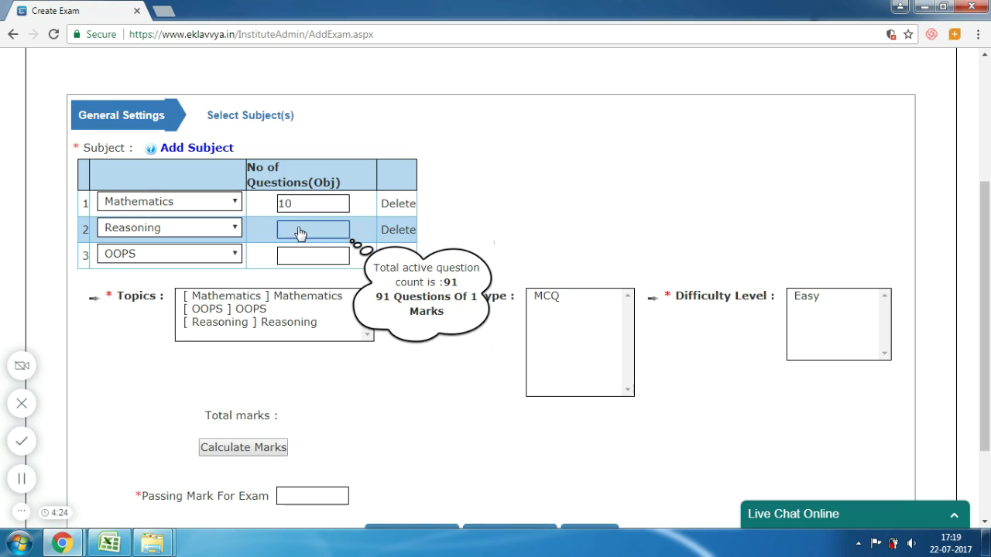
text(20)
click(305, 259)
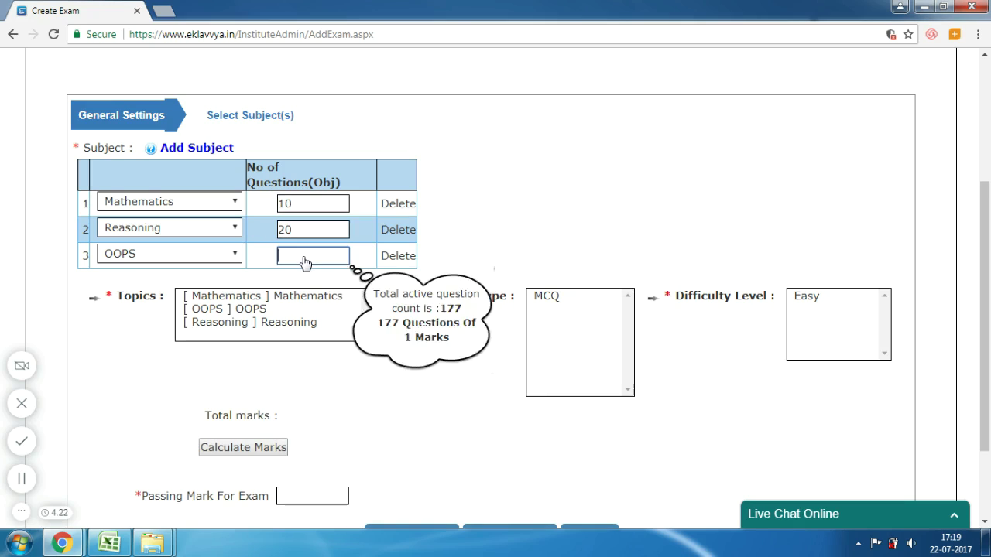
click(305, 260)
text(20)
- Select all three topics, MCQ as the question type and Easy difficulty
click(280, 297)
drag(280, 297, 276, 322)
click(546, 297)
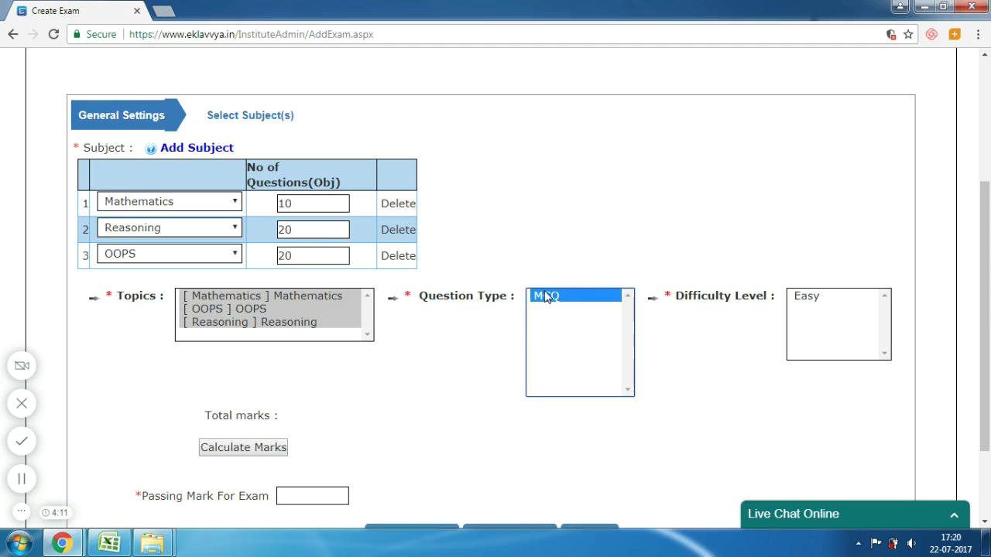
click(811, 298)
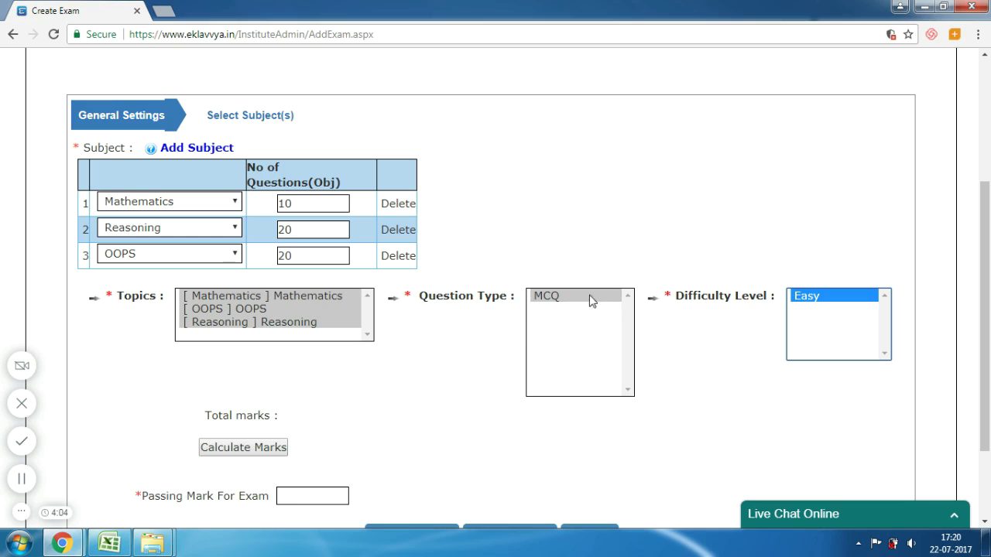
scroll(987, 281, down, 2)
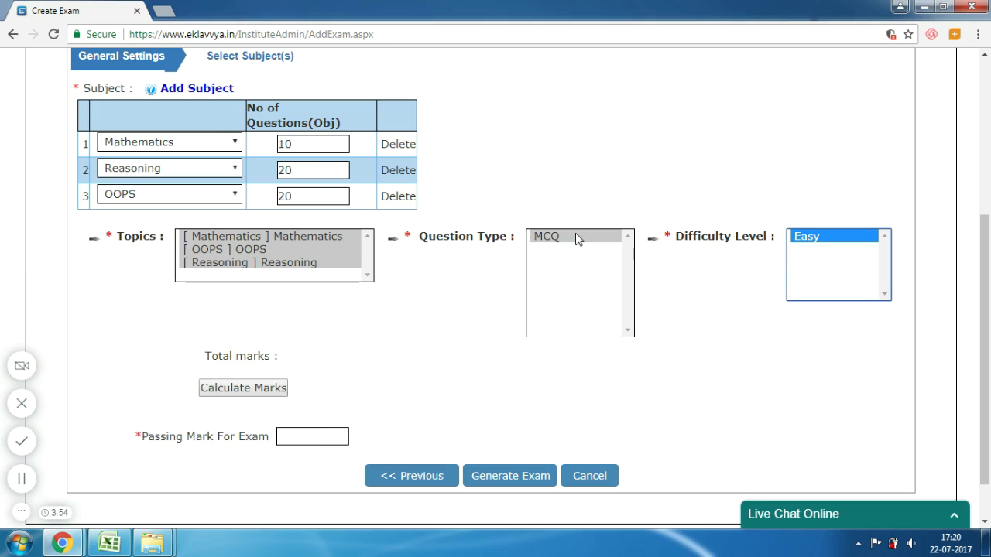
- Enter a passing mark of 35 and calculate the total marks, confirming they come to 100
click(299, 436)
text(35)
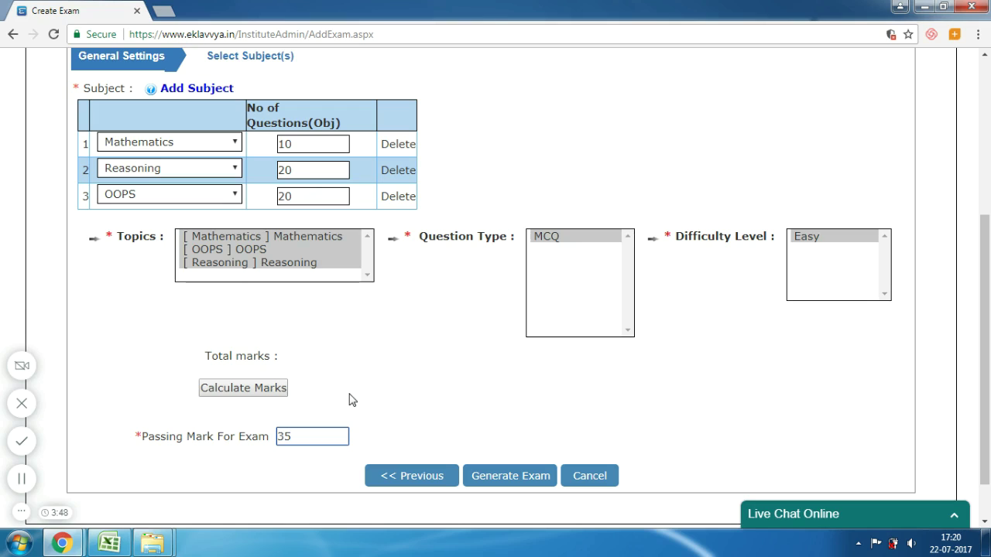
click(276, 391)
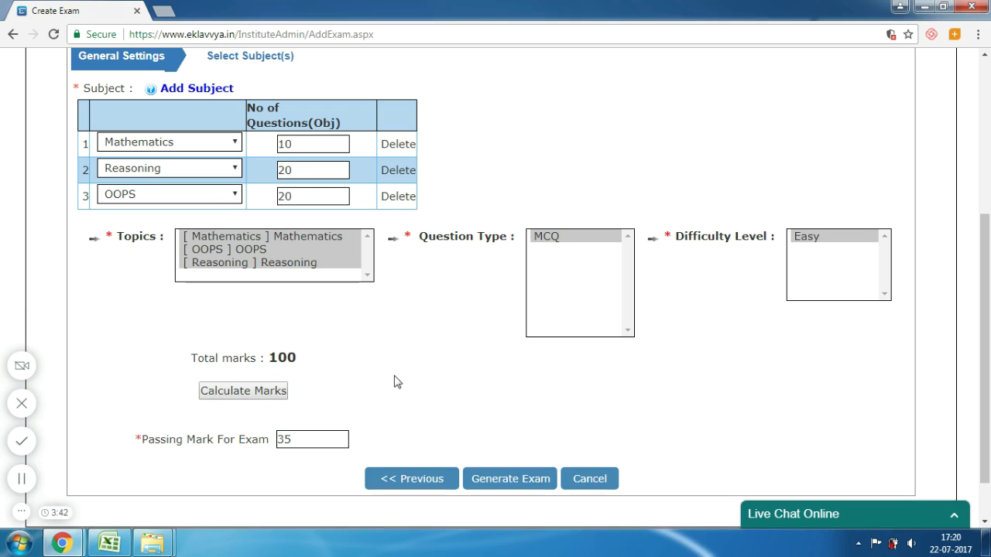
double_click(286, 357)
triple_click(286, 357)
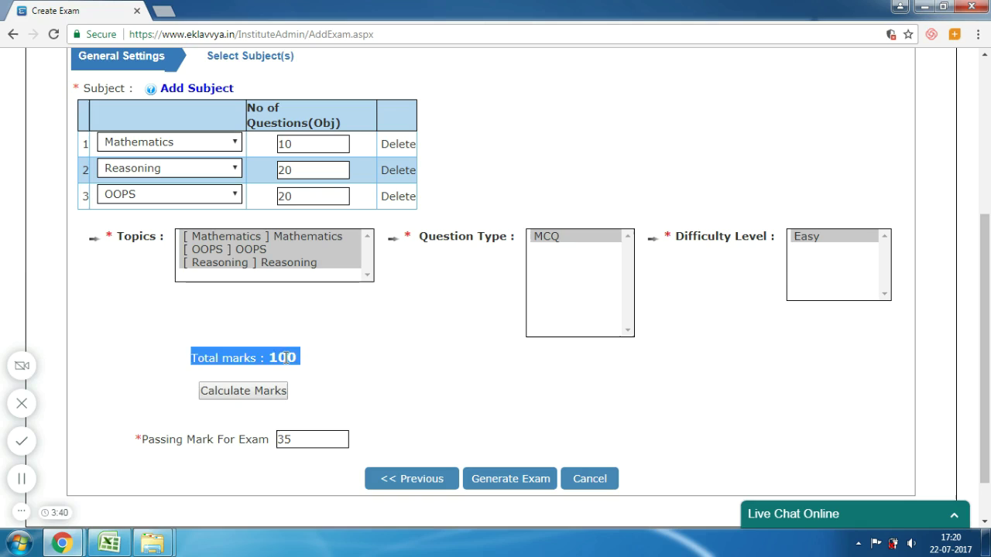
click(286, 357)
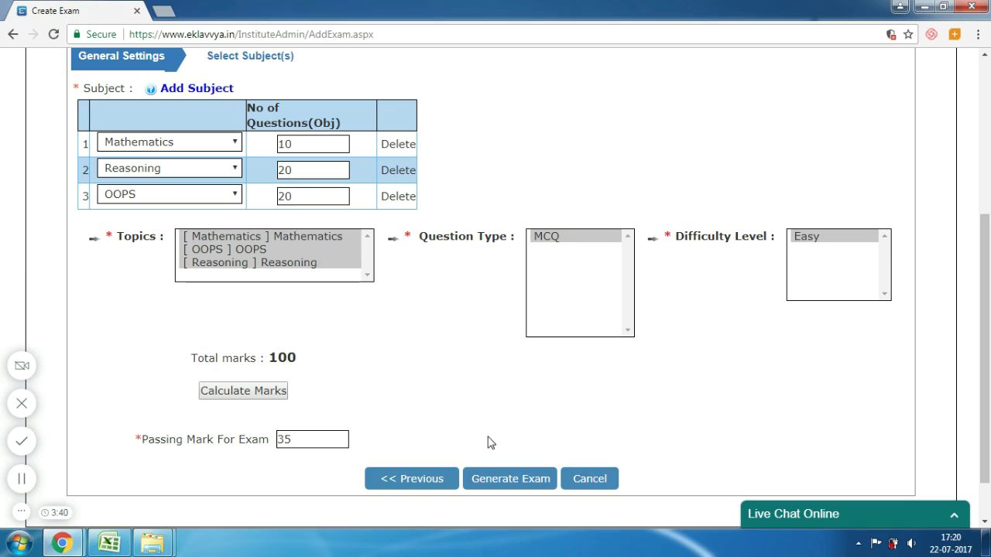
- Generate the Aptitude2 exam and continue to Exam Management, where it tops the list
click(510, 480)
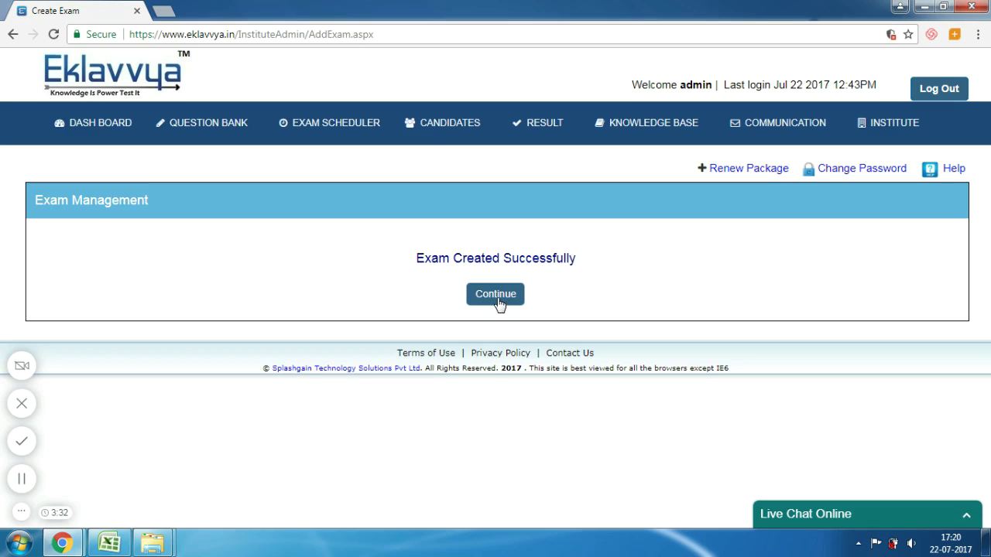
click(499, 303)
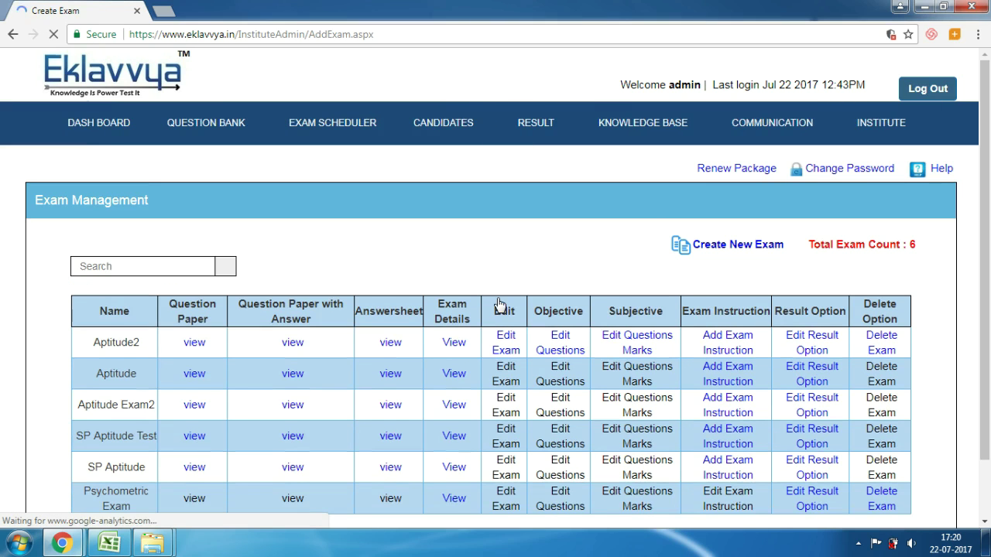
double_click(133, 342)
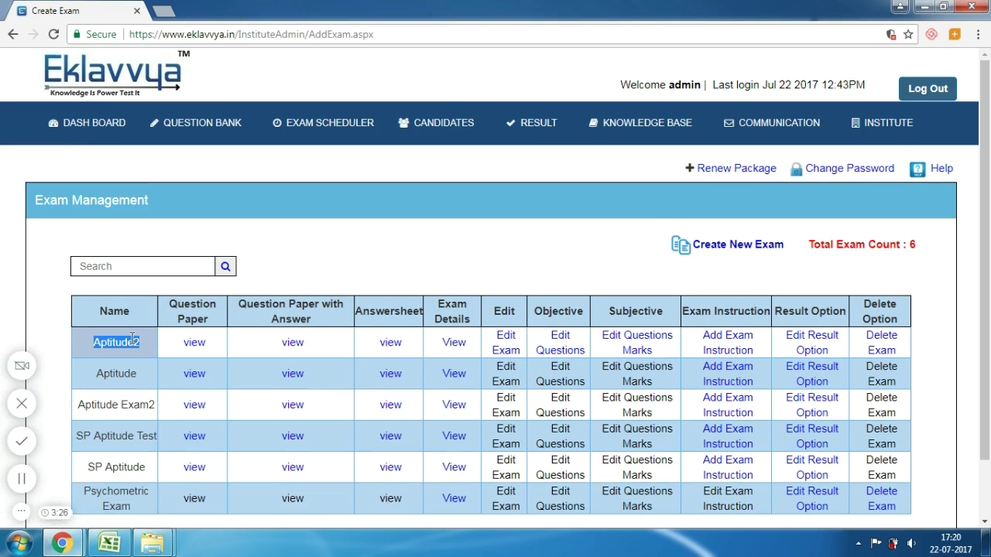